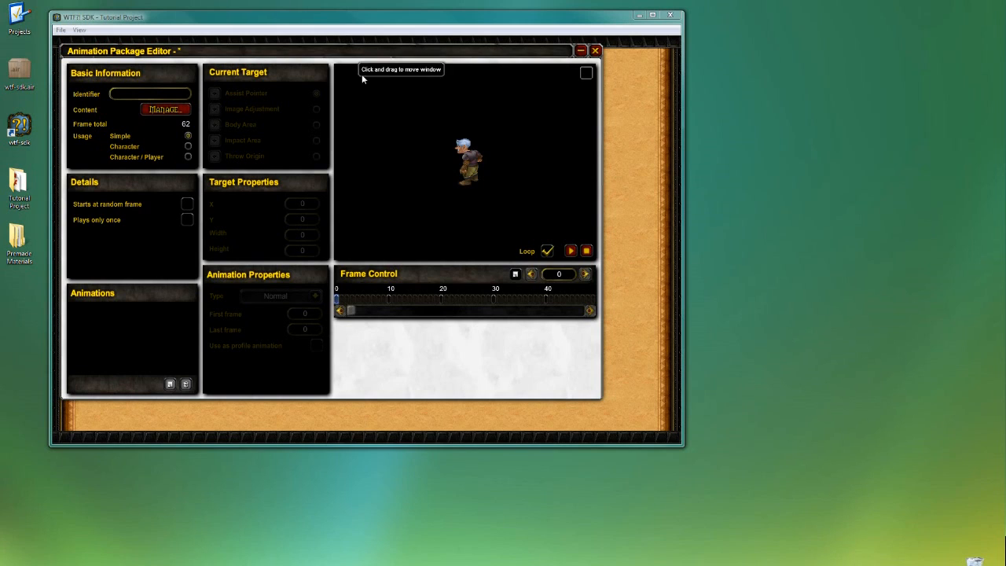
Set the animation package's identifier to gnome_player_animation and its usage to Character / Player
mouse_move(353, 312)
left_mouse_down()
mouse_move(579, 311)
mouse_move(356, 317)
left_mouse_up()
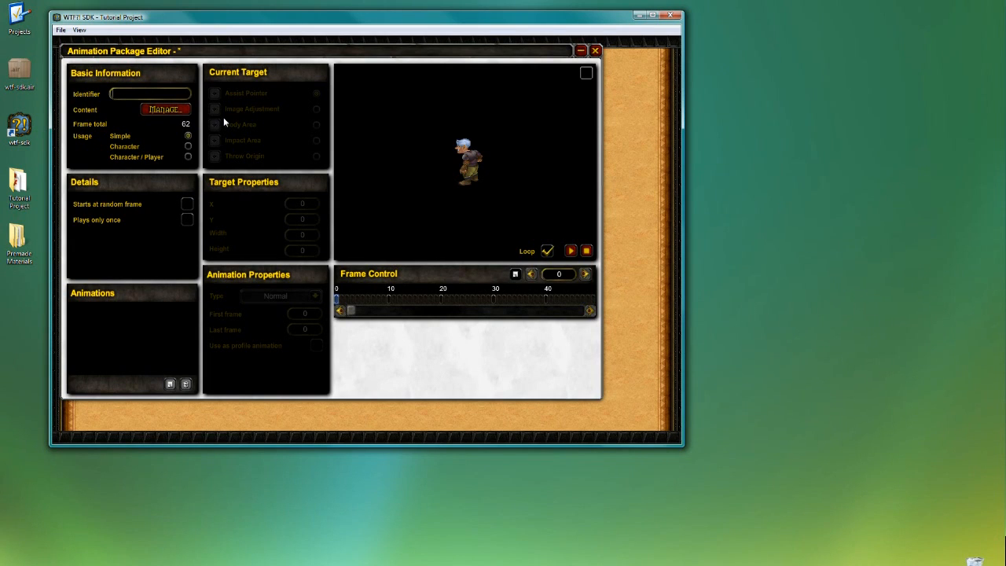
type("gnom")
type("e_player_an")
type("imation")
key("Return")
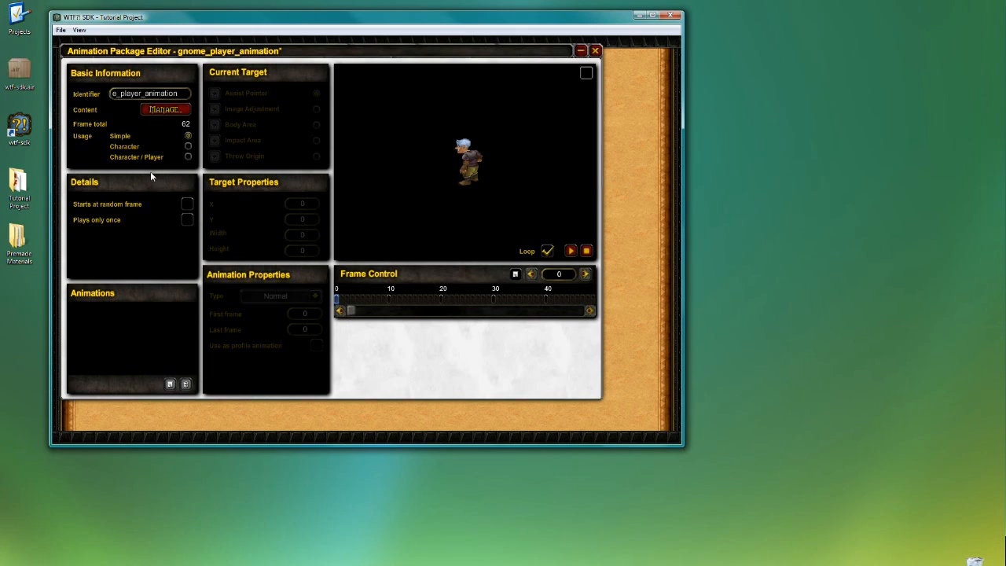
left_click(188, 158)
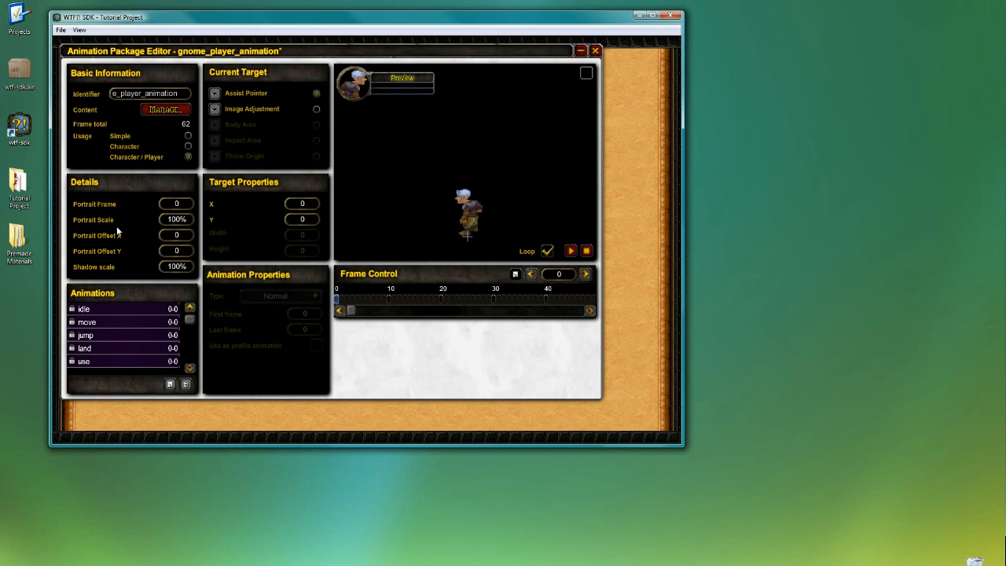
Look through the list of animations and select the idle animation
mouse_move(189, 322)
left_mouse_down()
mouse_move(192, 369)
mouse_move(200, 315)
left_mouse_up()
mouse_move(189, 323)
left_mouse_down()
mouse_move(191, 361)
mouse_move(189, 314)
left_mouse_up()
left_click(144, 318)
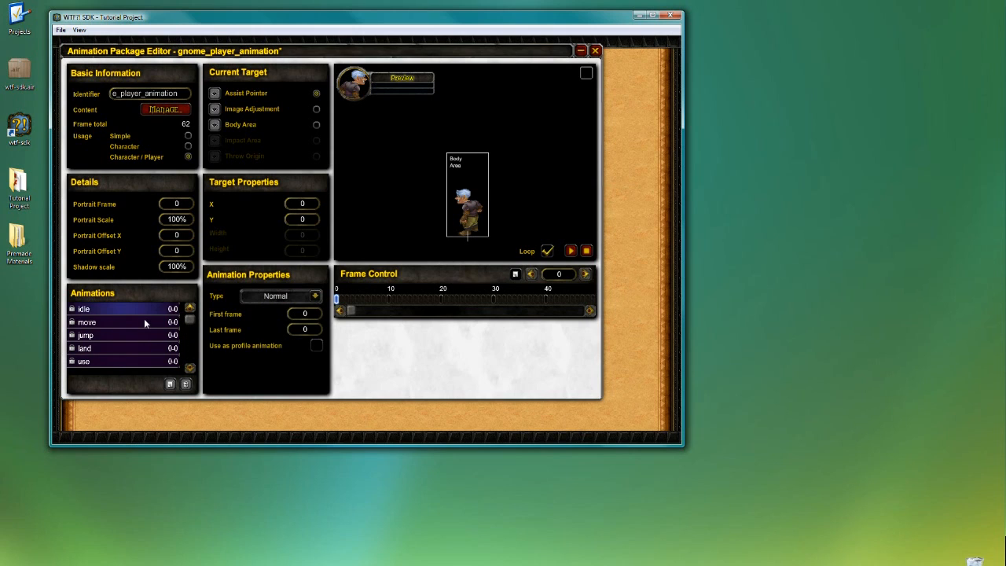
left_click(140, 310)
mouse_move(190, 323)
left_mouse_down()
mouse_move(191, 369)
mouse_move(193, 307)
left_mouse_up()
Go through the timeline frames to examine where the gnome's idle sequence starts and ends
left_click(378, 296)
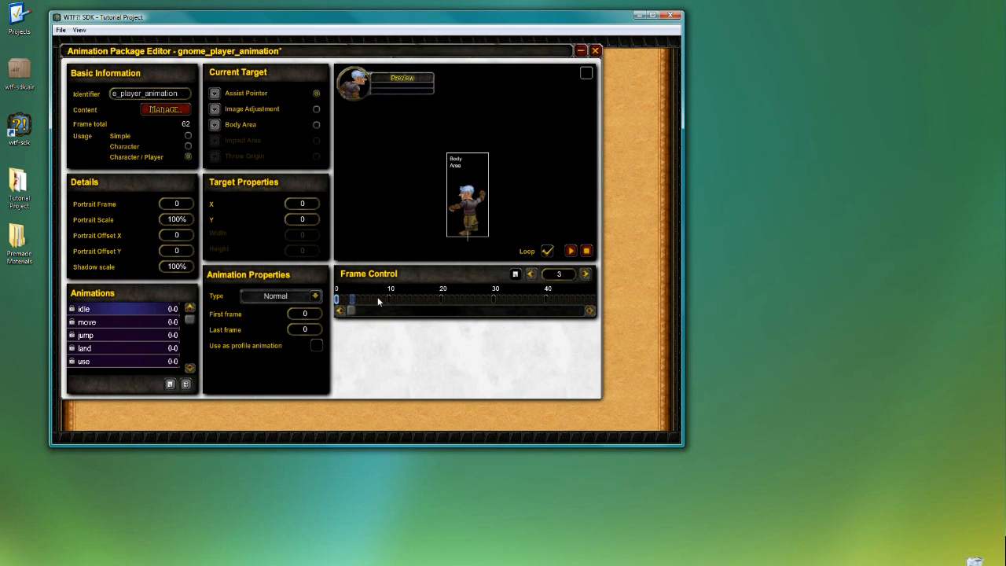
left_click(398, 296)
left_click(478, 298)
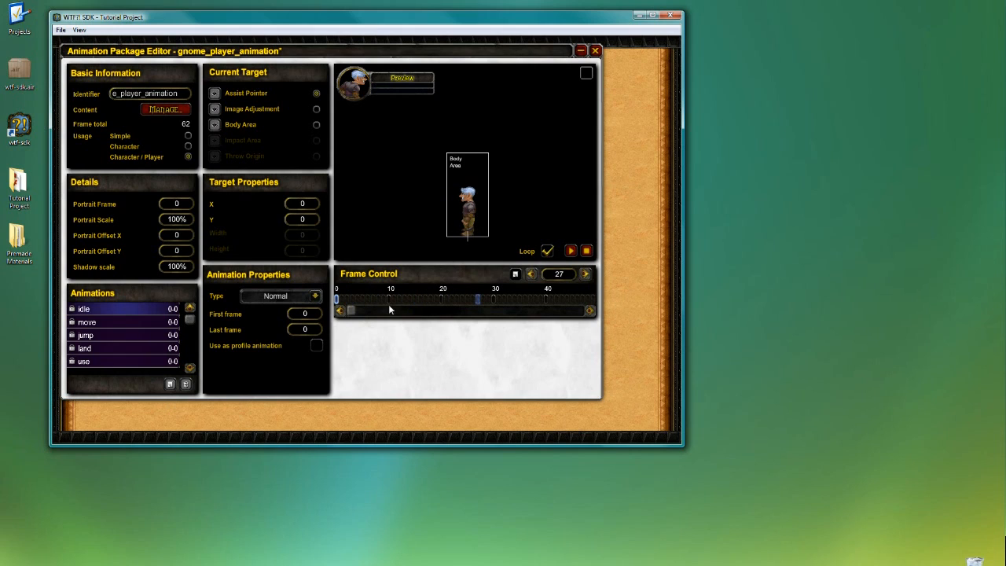
left_click_drag(358, 314, 425, 311)
left_click(427, 299)
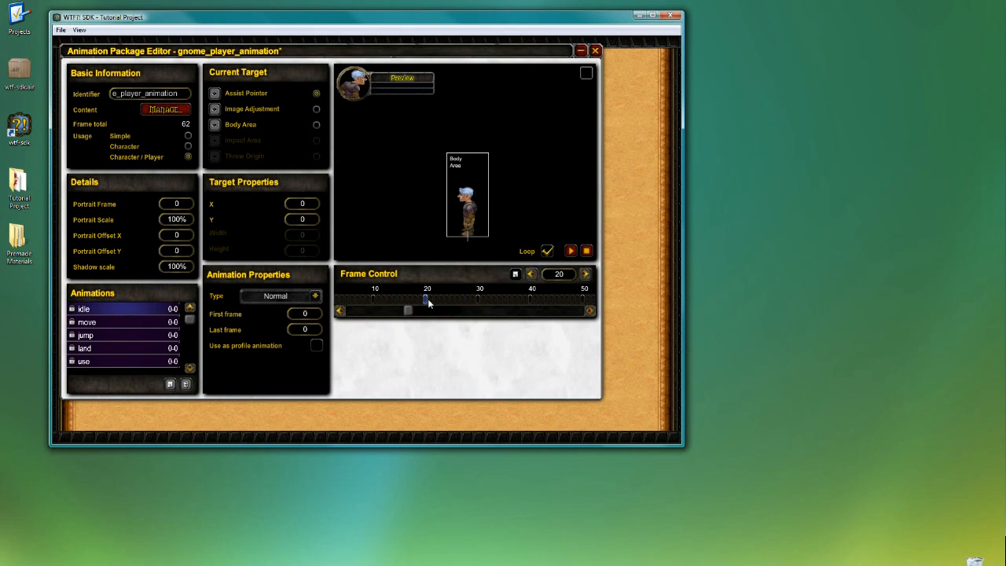
left_click(585, 275)
left_click(375, 301)
left_click(407, 300)
left_click(417, 300)
left_click(443, 299)
left_click(474, 299)
left_click(509, 300)
left_click(532, 300)
left_click(426, 299)
left_click(531, 275)
left_click(585, 274)
left_click(532, 275)
left_click(585, 274)
left_click(586, 274)
left_click(585, 274)
left_click(585, 274)
left_click(585, 275)
double_click(586, 274)
double_click(585, 274)
double_click(585, 274)
double_click(585, 274)
left_click(585, 274)
left_click(531, 275)
left_click(532, 275)
Set the idle animation's first frame to 19 and last frame to 31, and preview its playback
left_click(103, 347)
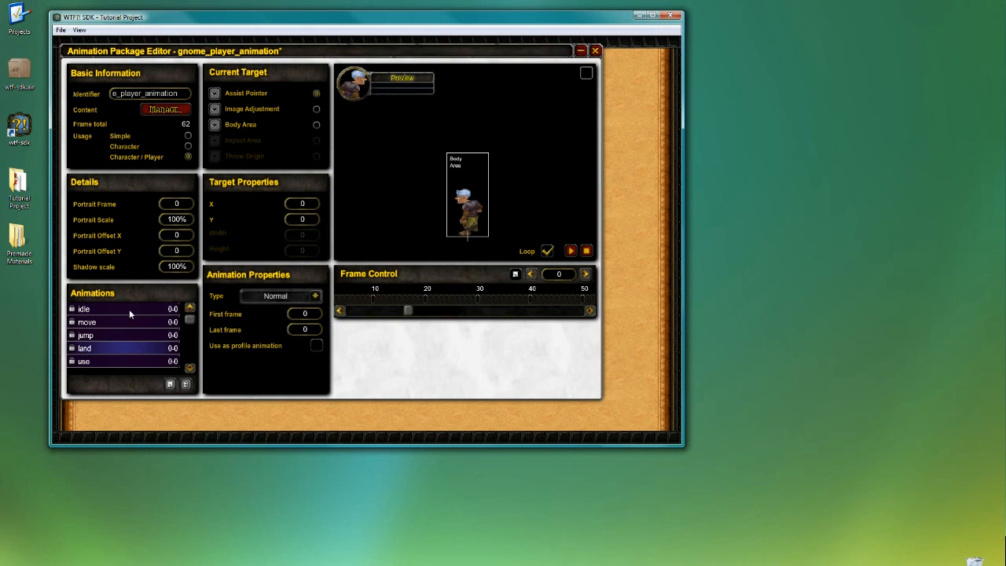
left_click(129, 314)
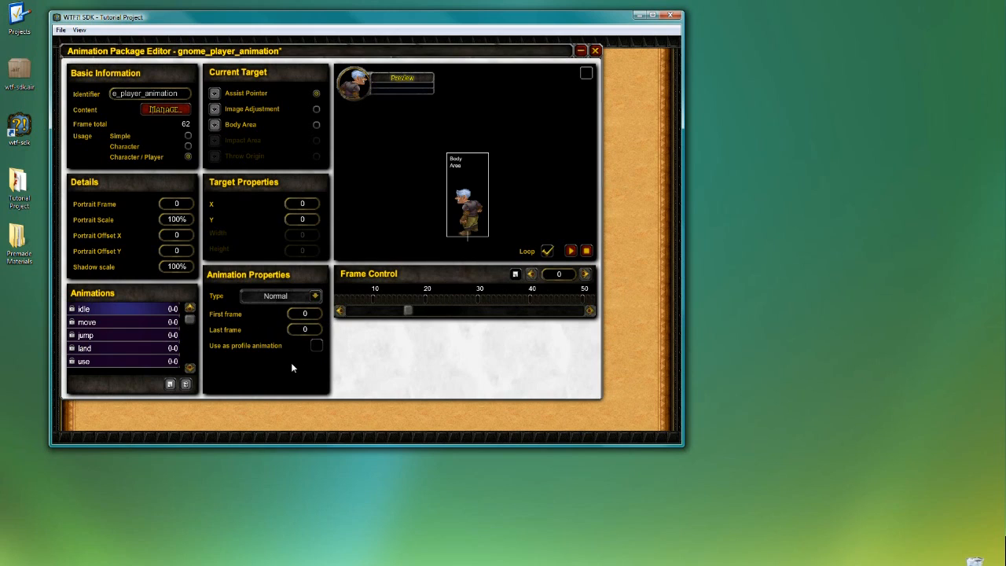
double_click(308, 313)
type("19")
key("Return")
key("Tab")
type("31")
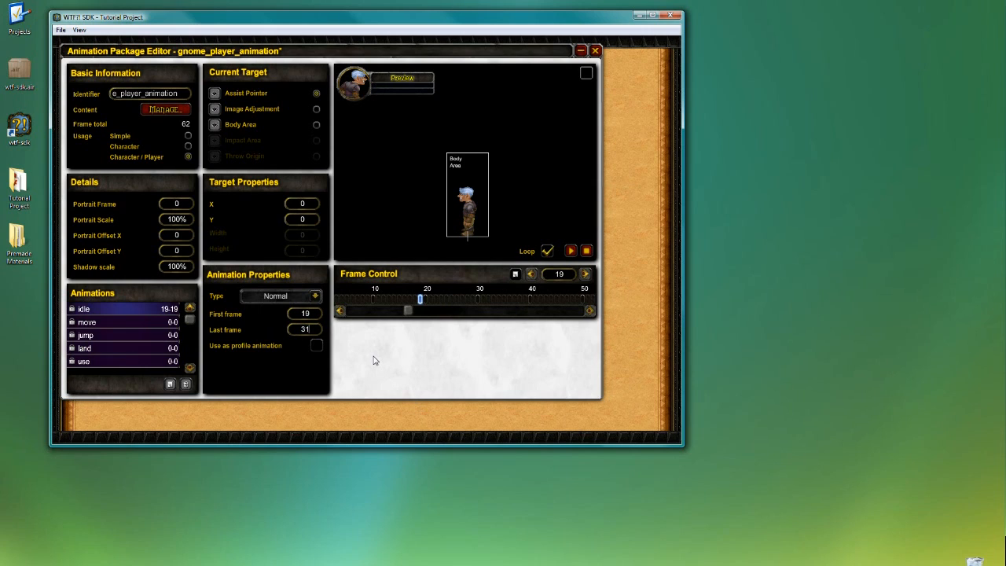
key("Return")
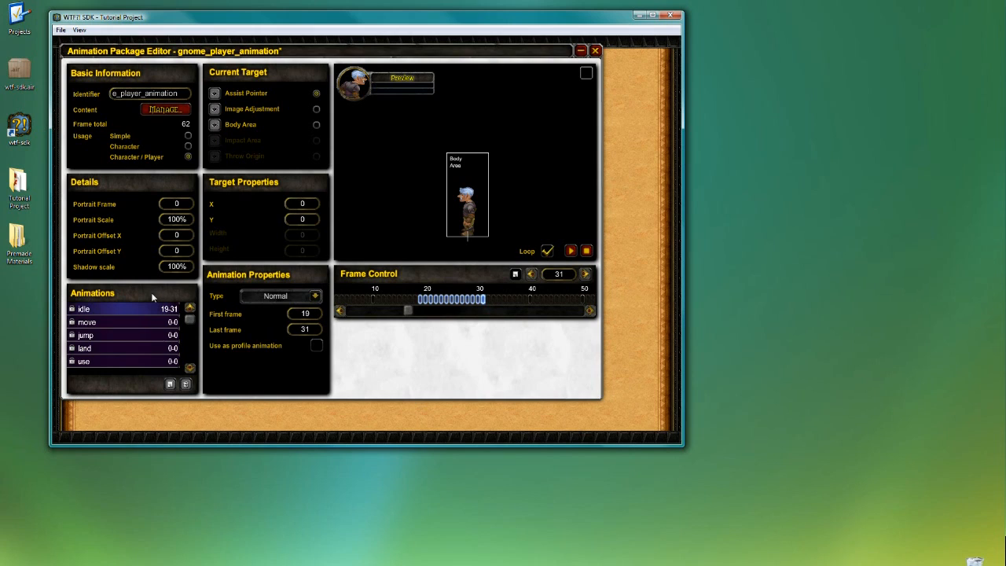
left_click(572, 252)
left_click(586, 252)
Resize the idle animation's body area to a width of 54 and a height of 102, and play it back
left_click(315, 126)
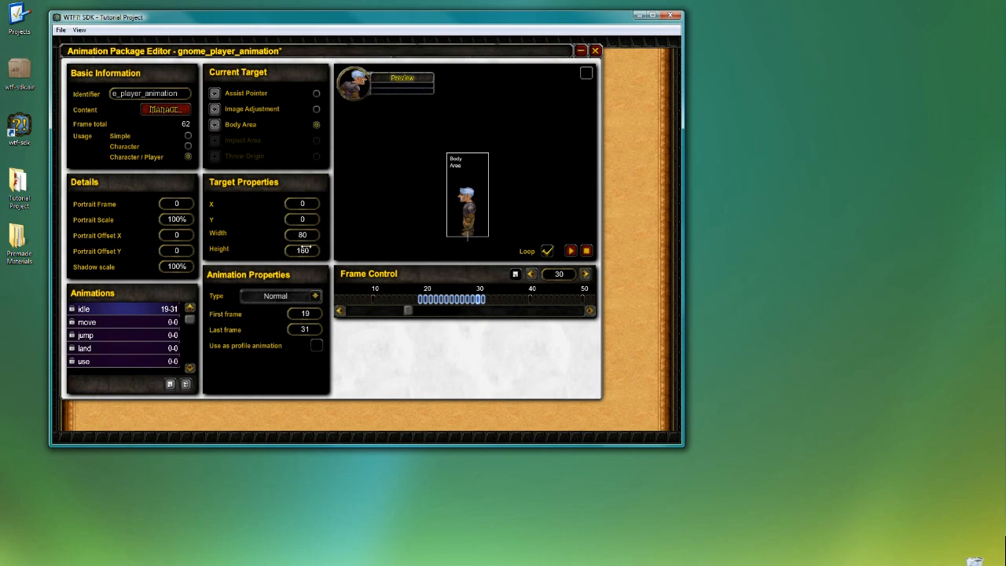
left_click_drag(309, 250, 296, 234)
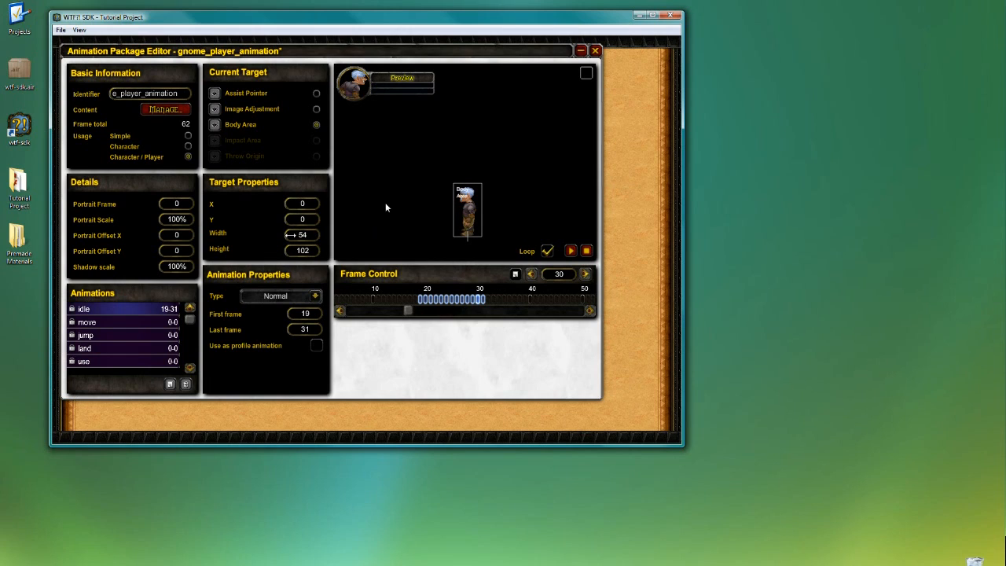
left_click(571, 251)
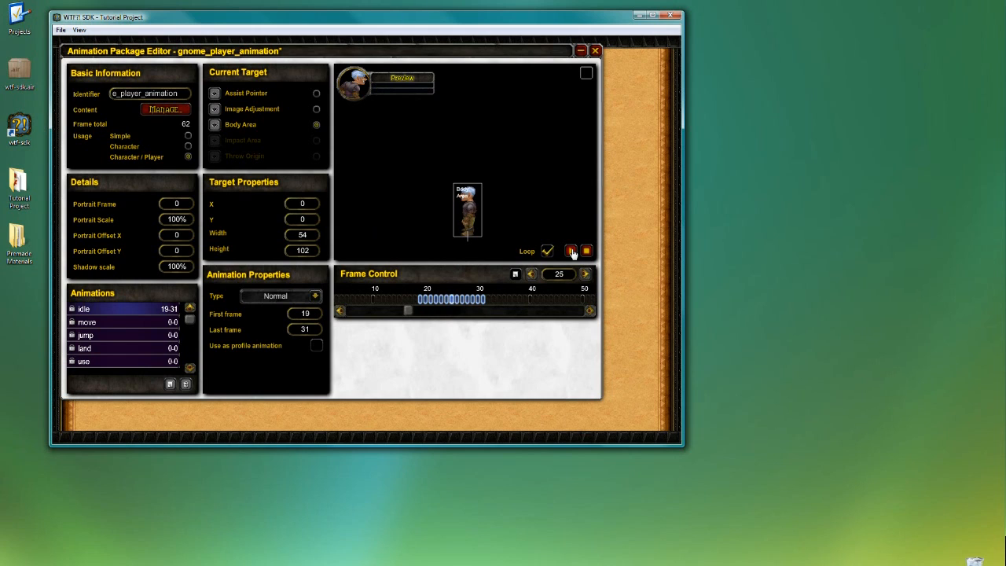
left_click(572, 251)
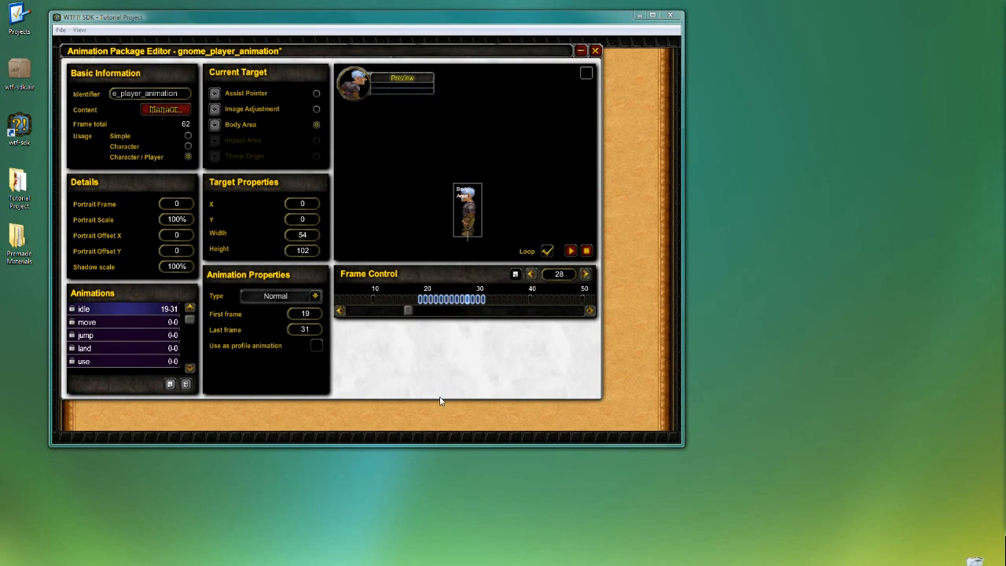
Select the move animation and examine the timeline frames for the start and end of the running sequence
left_click(140, 322)
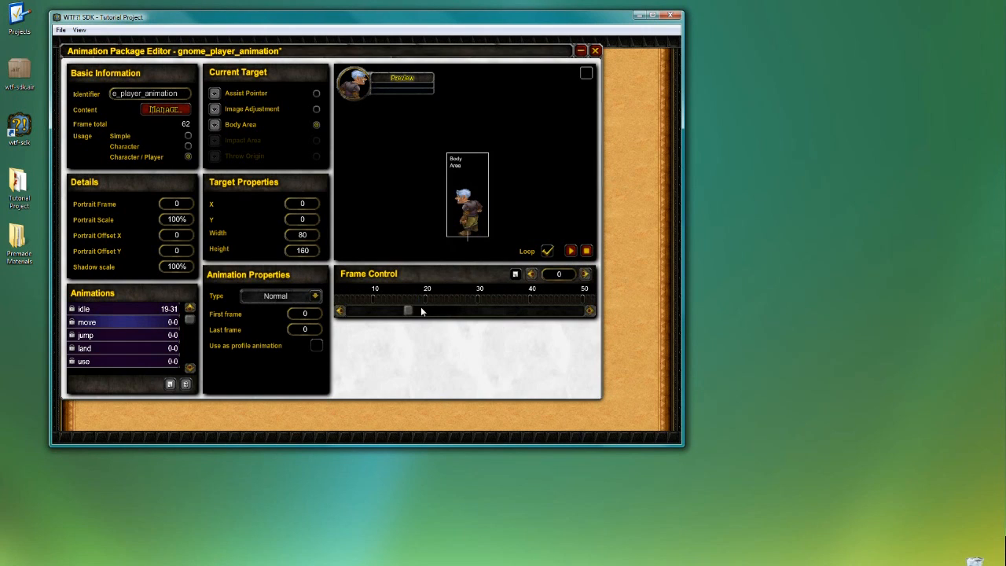
mouse_move(403, 314)
left_mouse_down()
mouse_move(352, 312)
mouse_move(354, 301)
mouse_move(417, 299)
left_mouse_up()
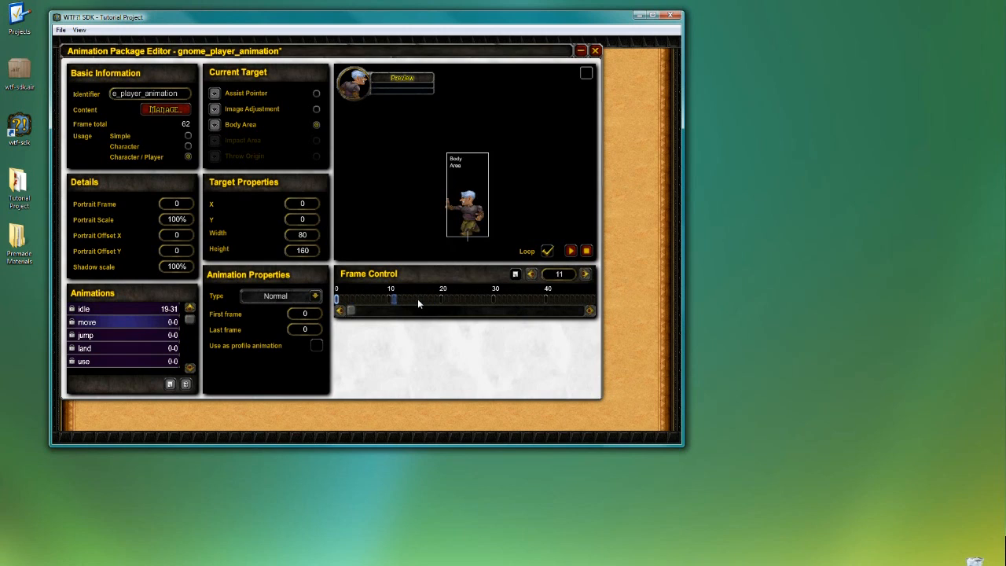
left_click(452, 300)
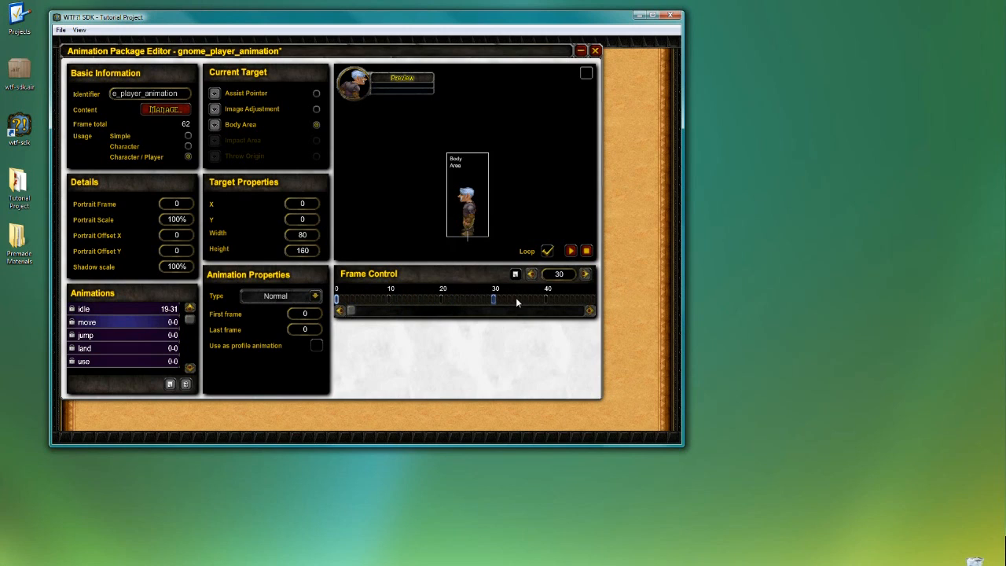
left_click(571, 298)
left_click_drag(352, 312, 581, 313)
left_click(546, 300)
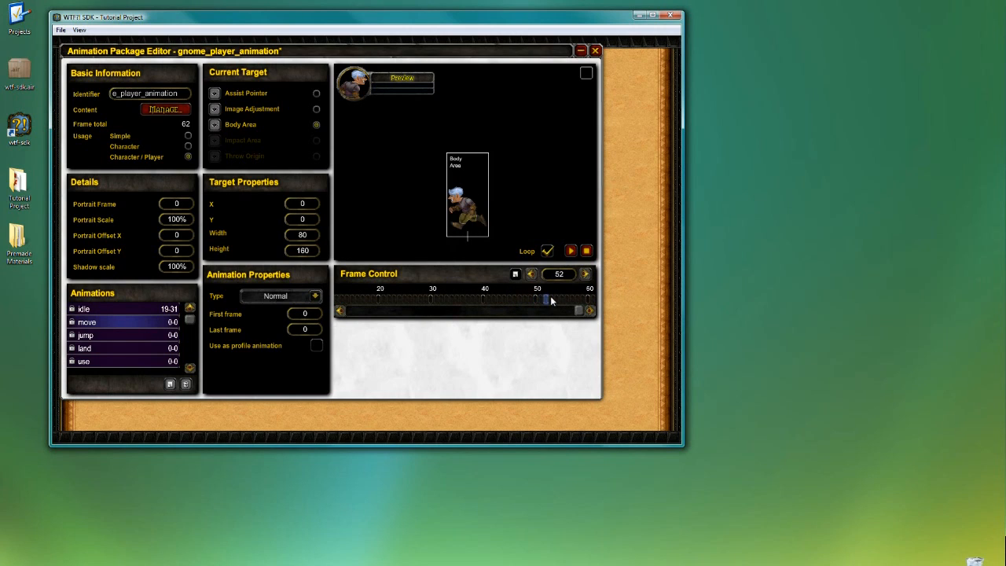
left_click(592, 298)
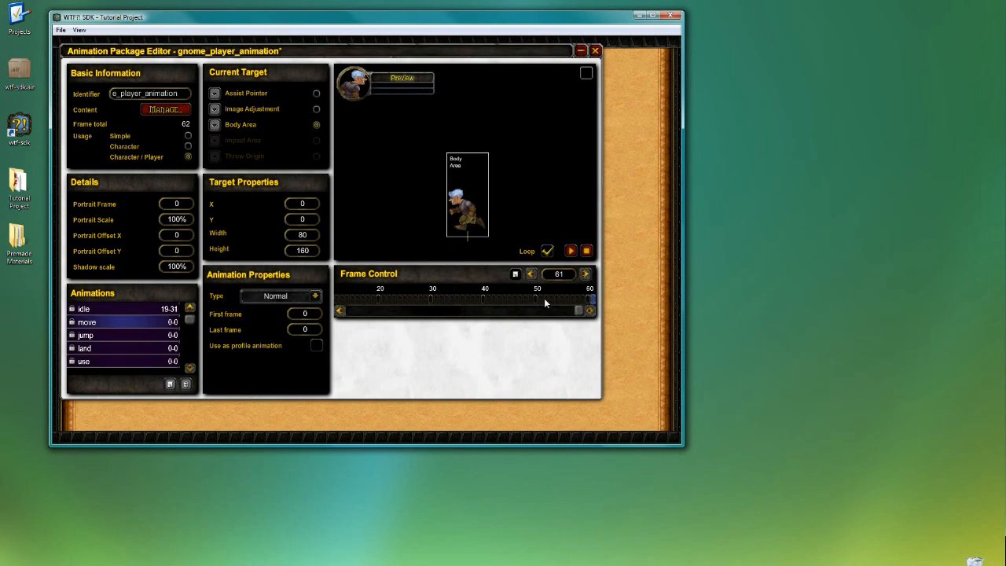
left_click(545, 298)
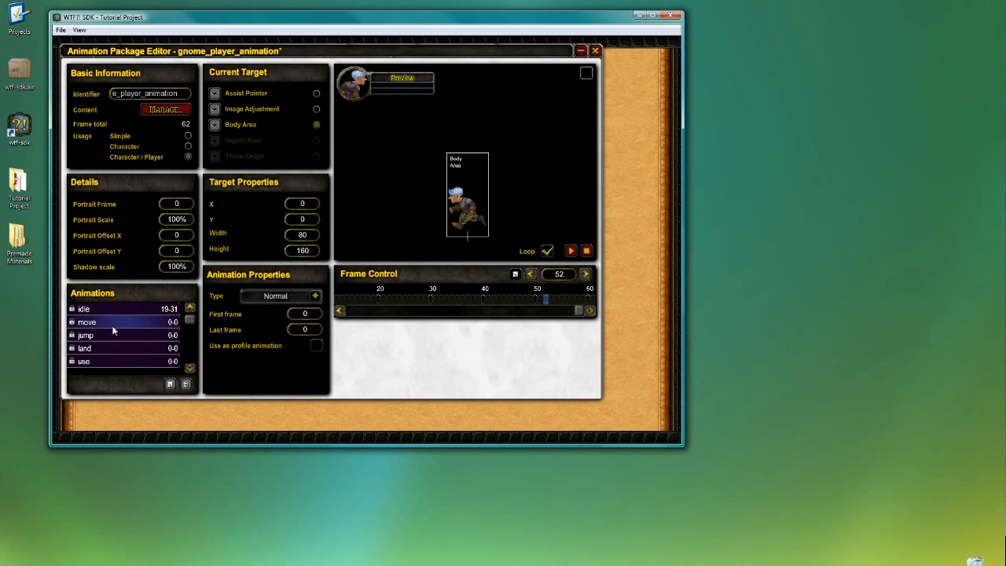
Set the move animation's first frame to 52 and last frame to 61
left_click(297, 312)
type("52")
key("Return")
double_click(306, 331)
type("55")
scroll(305, 330, "down", 5)
scroll(304, 330, "up", 6)
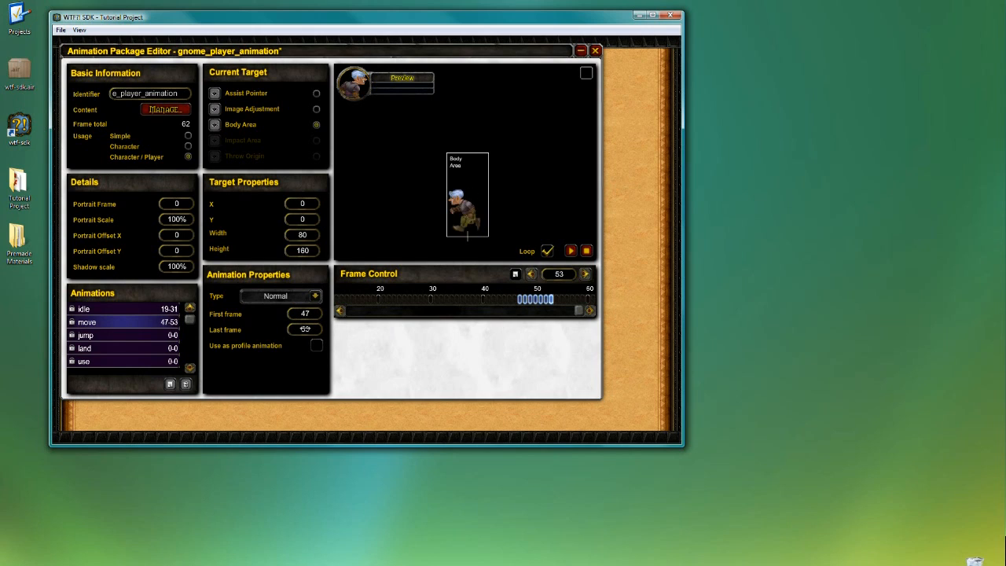
scroll(305, 329, "up", 8)
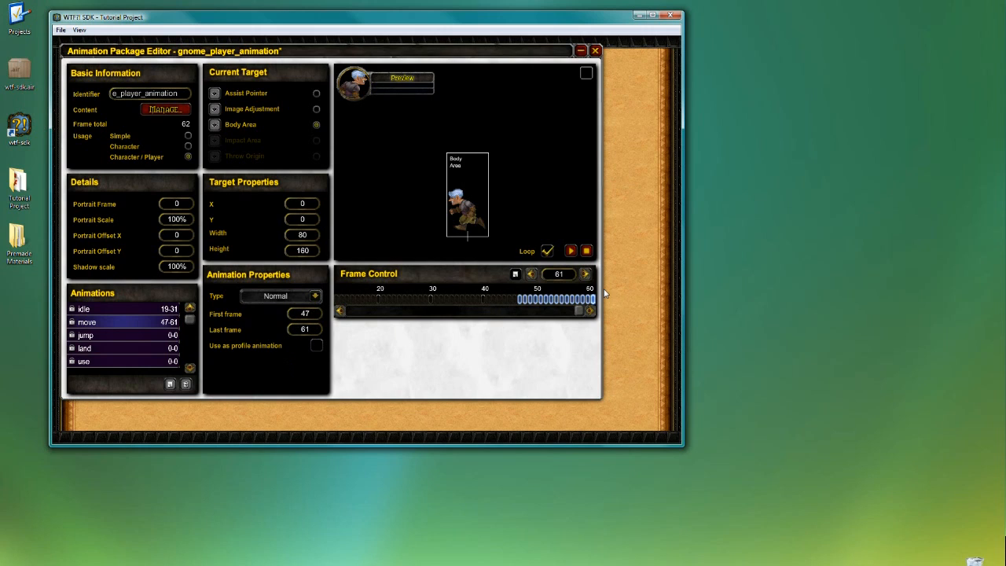
left_click(310, 309)
type("52")
key("Return")
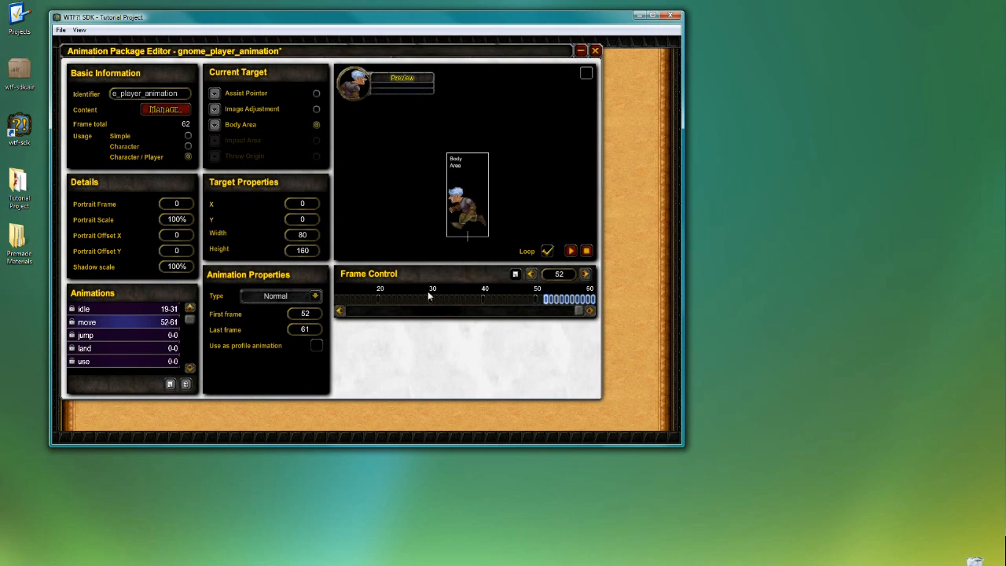
Preview the move animation and reduce its body area height to 95
left_click(569, 251)
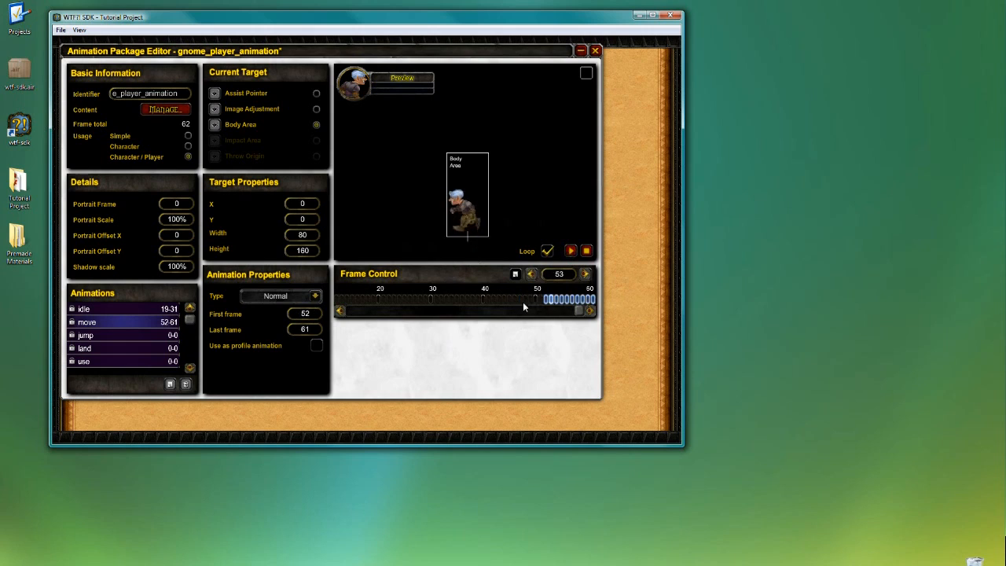
left_click(586, 252)
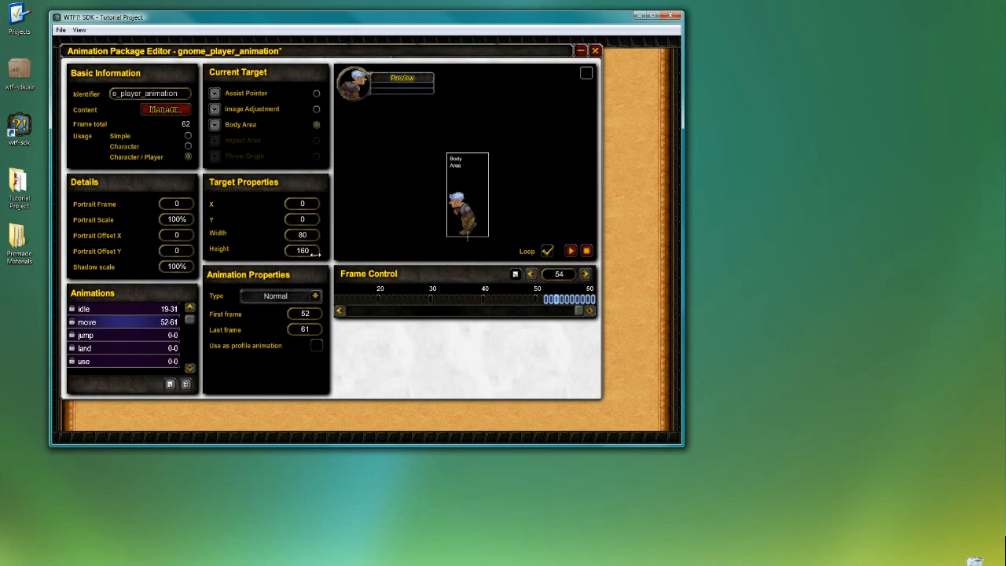
left_click_drag(315, 254, 305, 252)
left_click(570, 250)
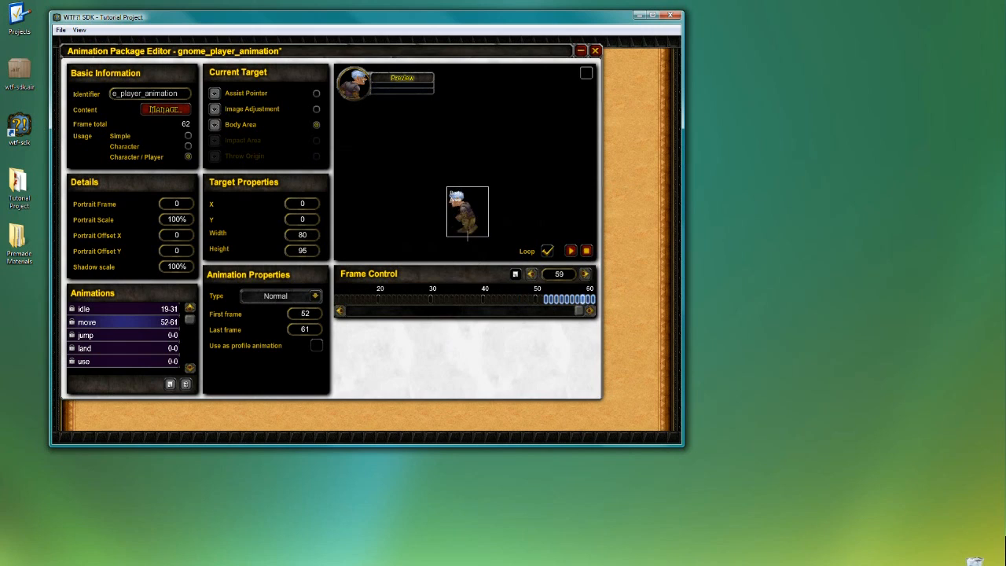
left_click(586, 252)
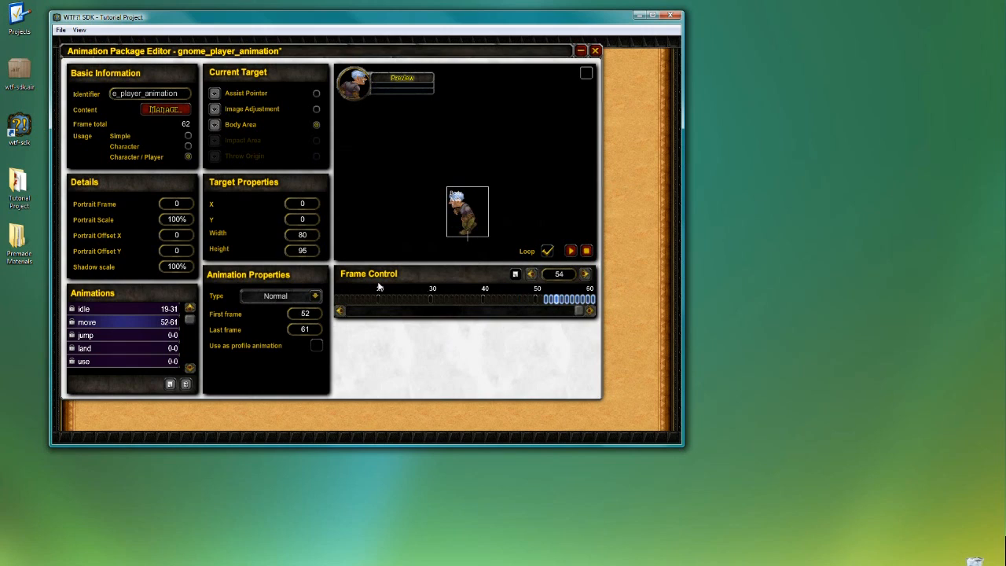
Select the jump animation and examine the timeline frames for the start and end of the jumping sequence
left_click(190, 368)
left_click(140, 320)
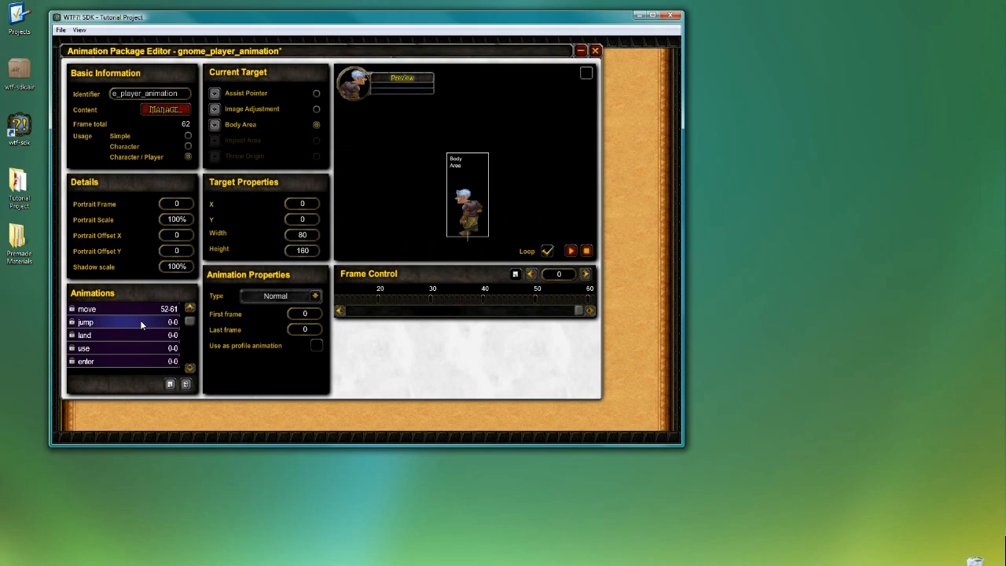
left_click_drag(579, 316, 388, 310)
left_click(403, 297)
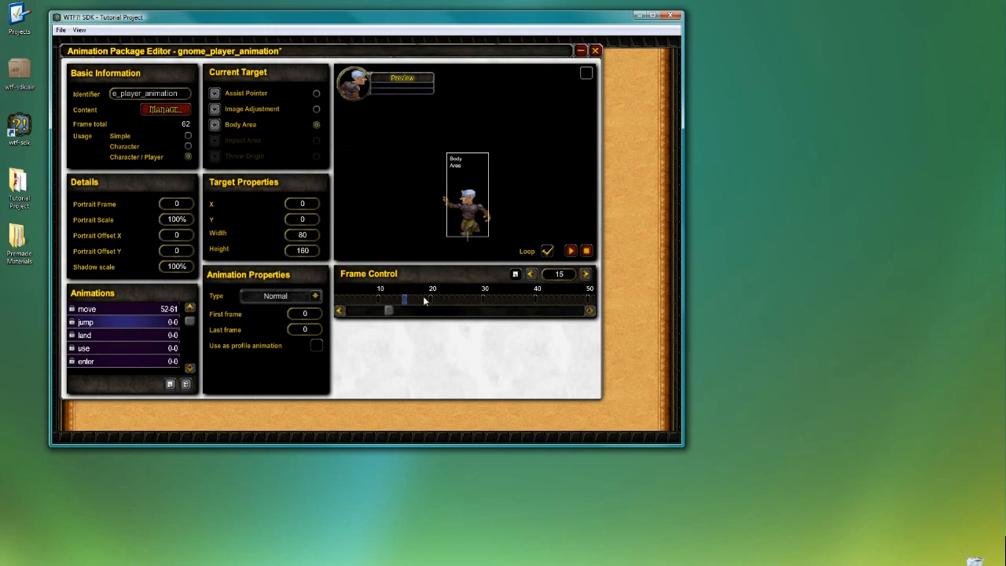
left_click(461, 298)
left_click(472, 298)
left_click(518, 299)
left_click(492, 300)
left_click(477, 300)
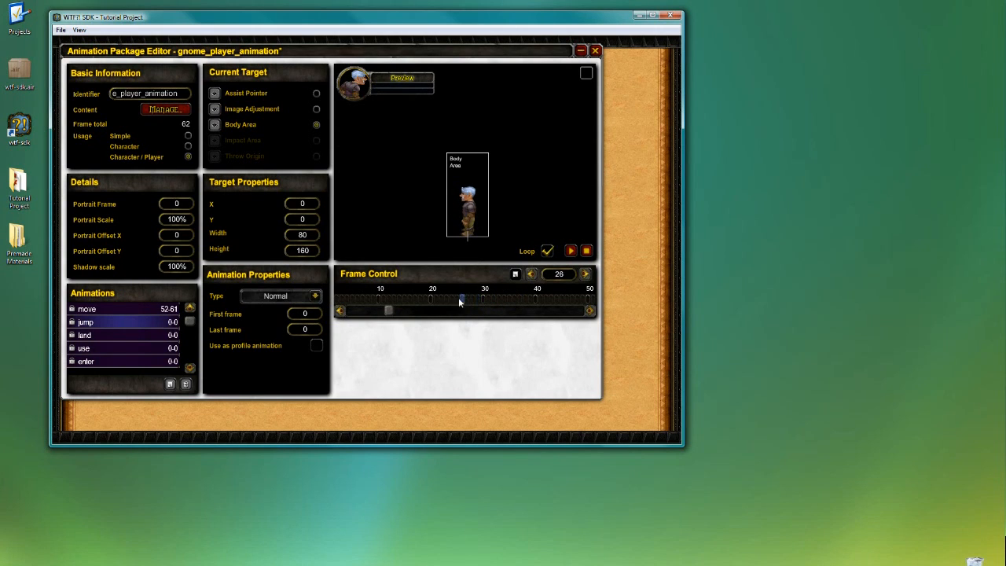
left_click(441, 300)
left_click(431, 299)
left_click(441, 298)
left_click(452, 299)
left_click(469, 299)
left_click(479, 298)
left_click(489, 299)
left_click(493, 298)
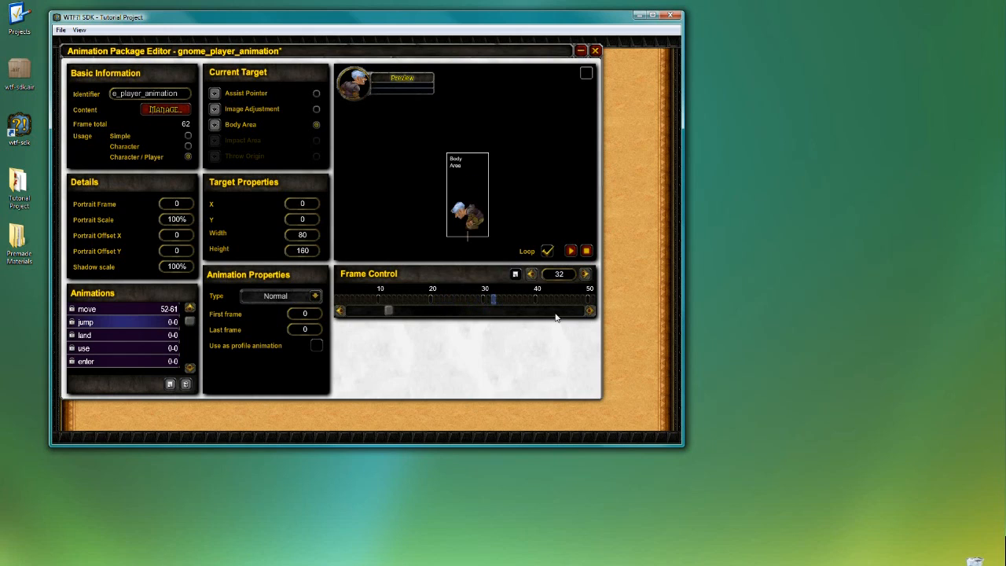
left_click(588, 310)
left_click(589, 310)
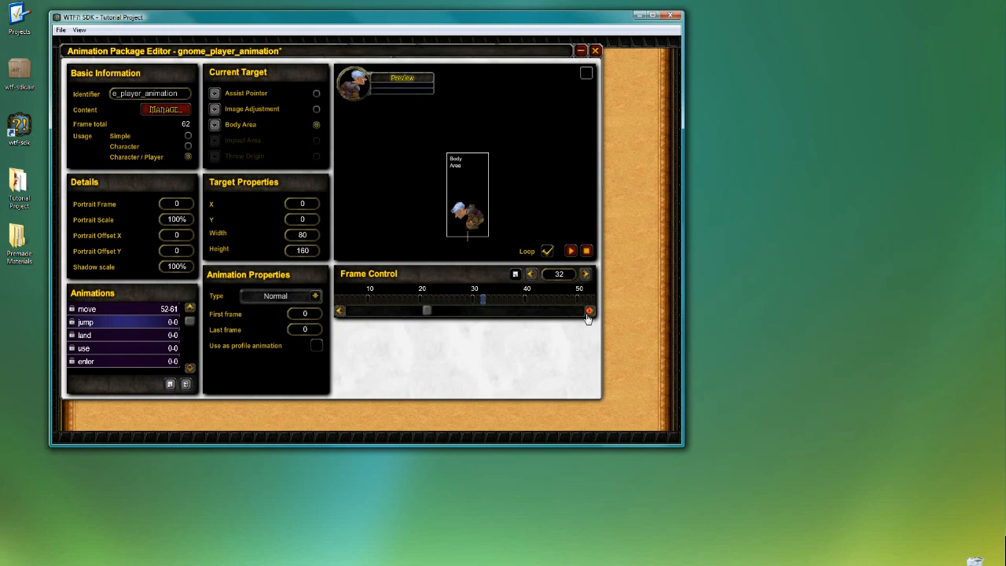
left_click(588, 311)
left_click(589, 310)
left_click_drag(462, 304, 494, 303)
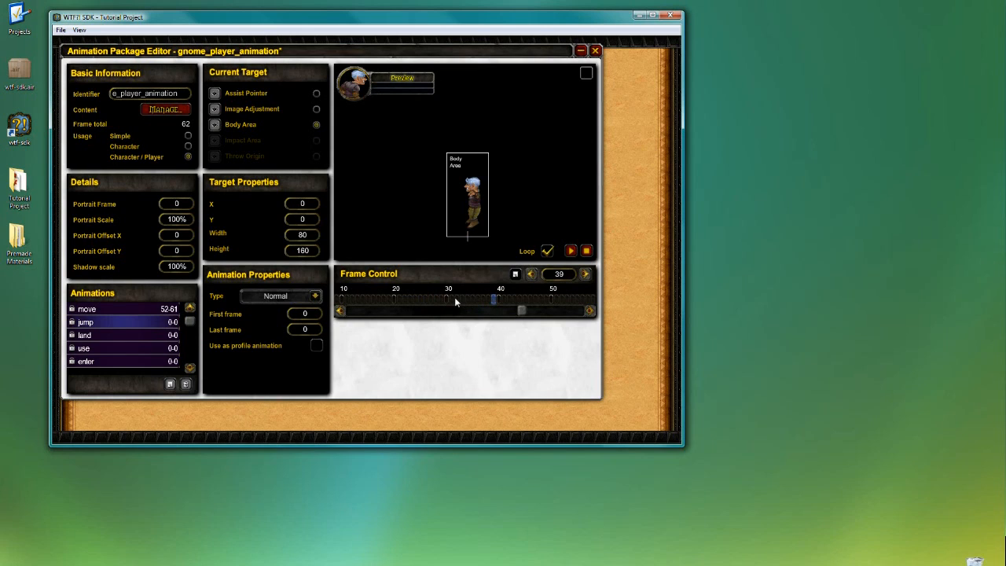
left_click(456, 297)
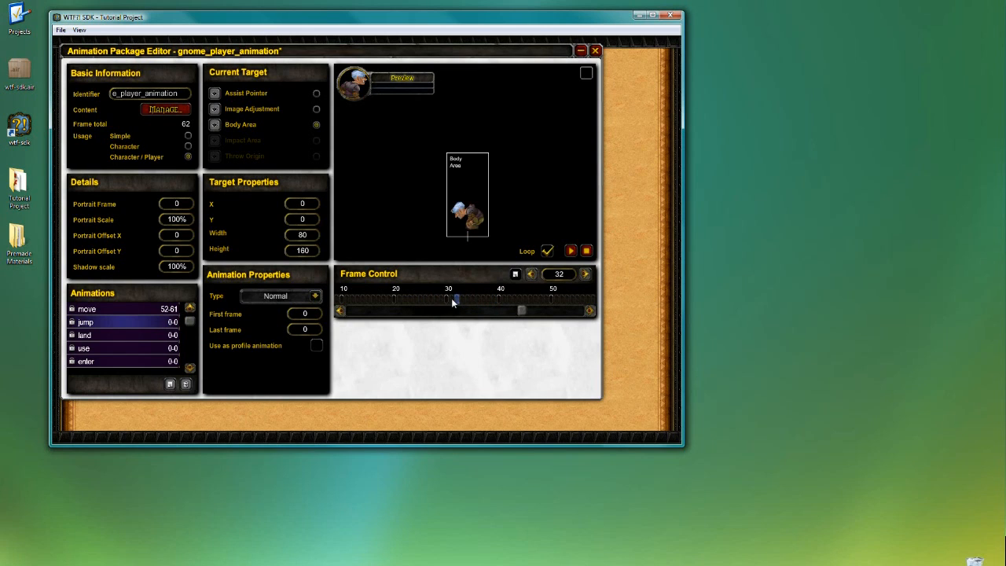
left_click(488, 301)
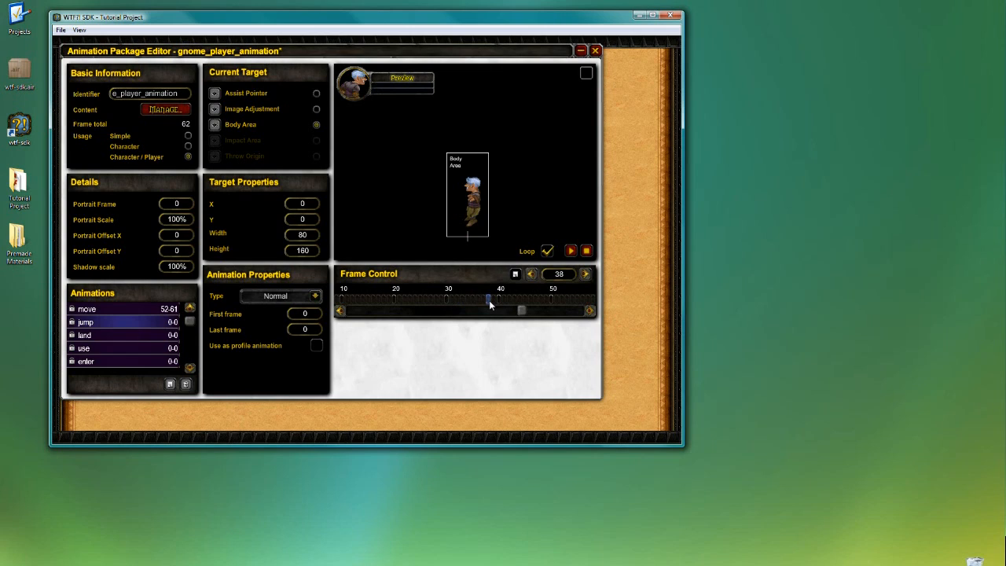
left_click(493, 301)
Set the jump animation's first frame to 32 and last frame to 39, and play it back
key("Return")
double_click(311, 330)
type("39")
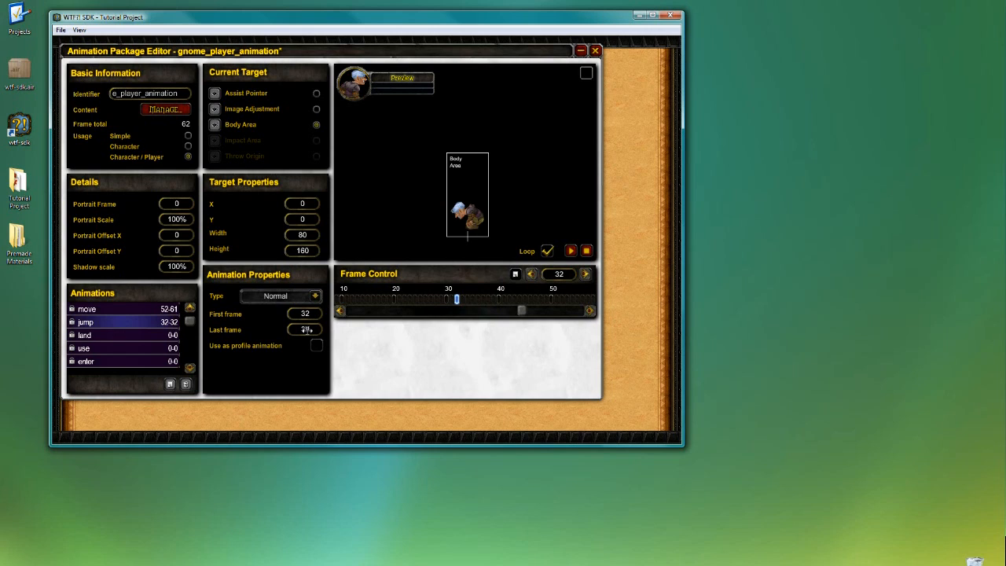
key("Return")
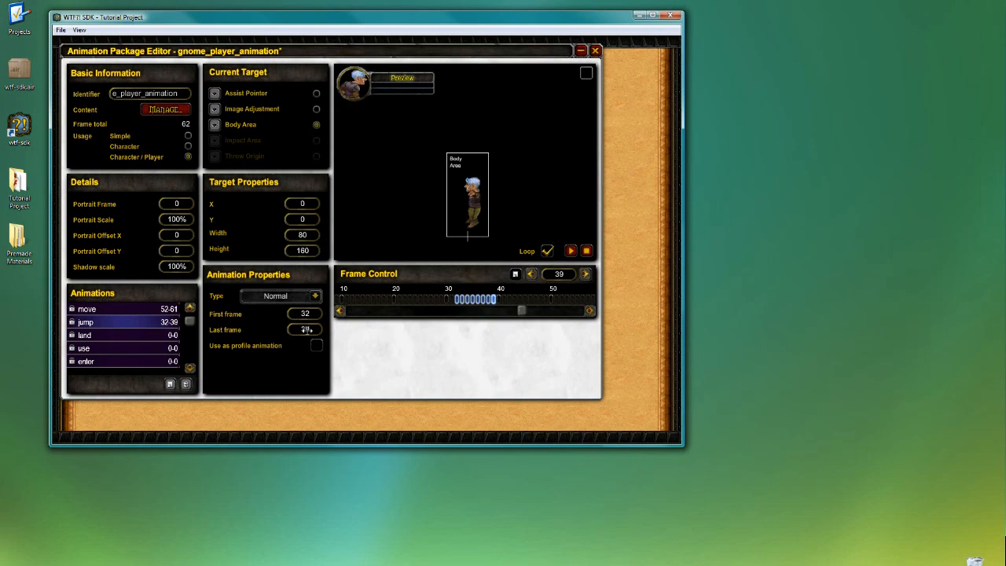
left_click(570, 251)
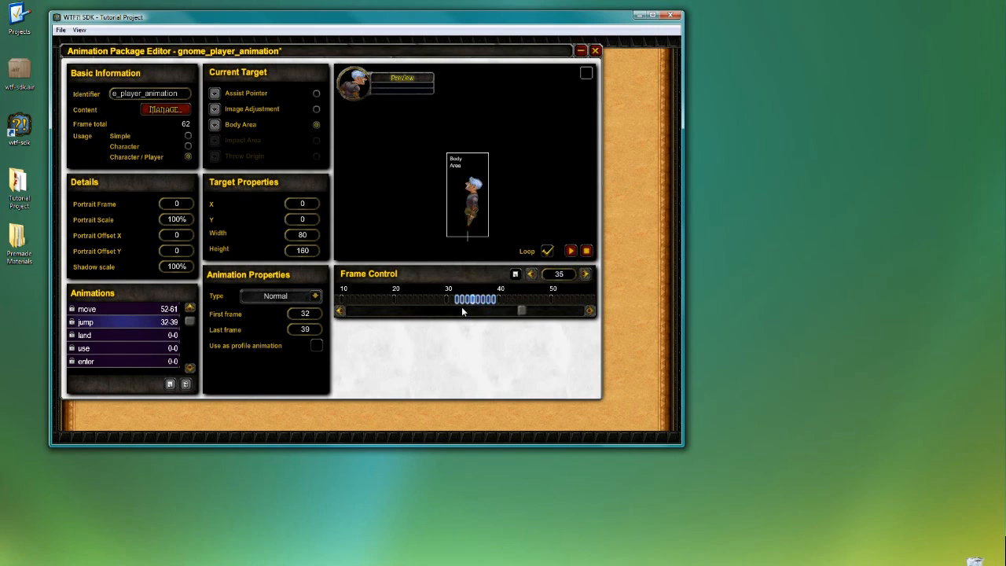
Select the land animation and examine the frames from 40 onward for the start and end of the landing sequence
left_click(113, 334)
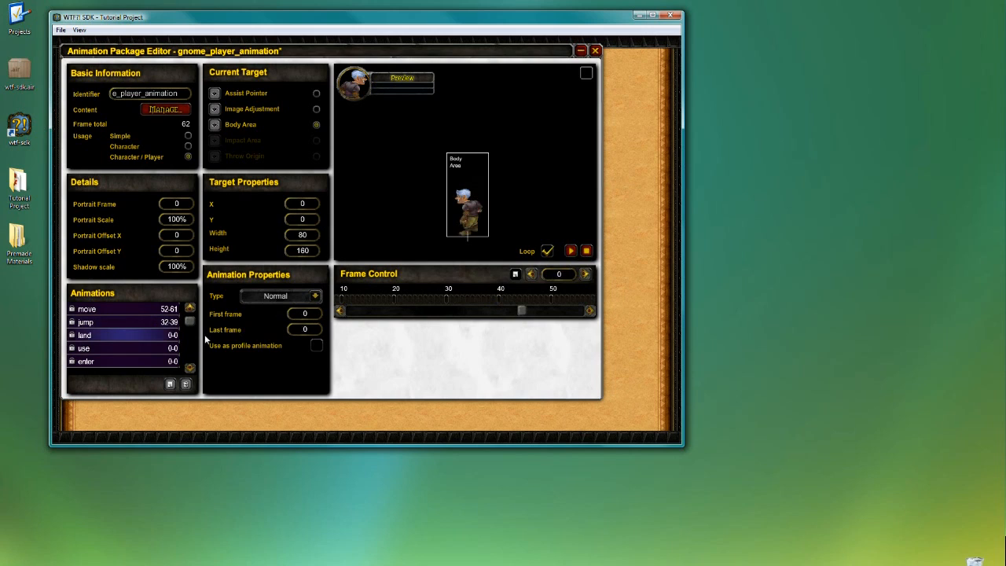
left_click(500, 300)
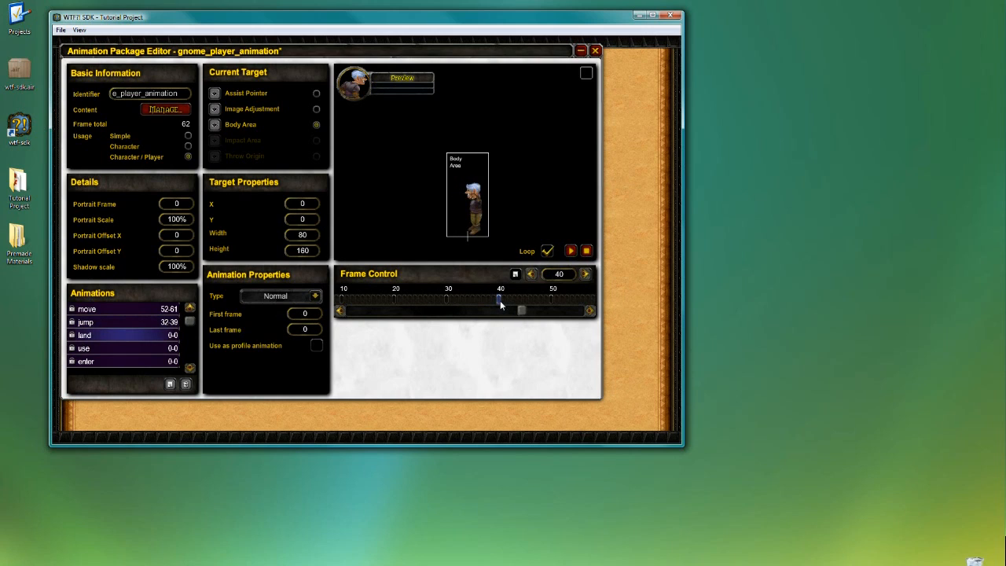
left_click(590, 311)
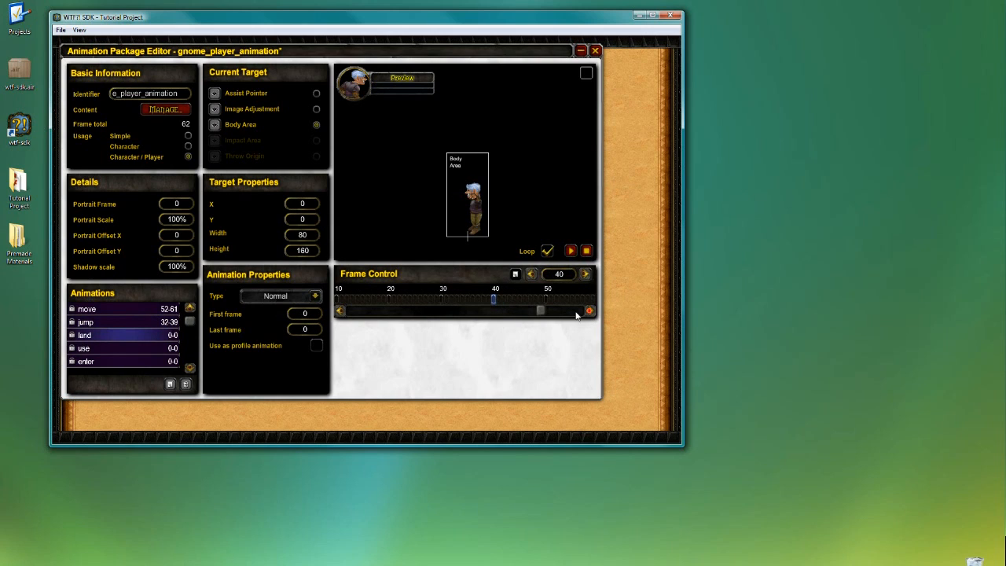
left_click(502, 300)
left_click(498, 300)
left_click(493, 298)
left_click(502, 301)
left_click(494, 298)
left_click(499, 298)
left_click(506, 299)
left_click(511, 299)
left_click(516, 298)
left_click(520, 299)
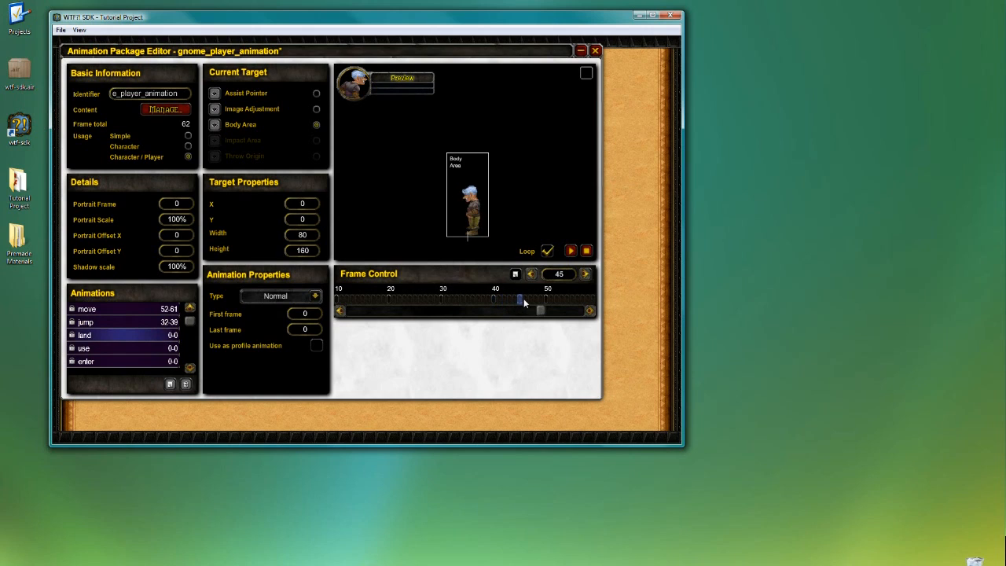
left_click(525, 299)
left_click(531, 299)
left_click(536, 298)
left_click(541, 298)
left_click(545, 298)
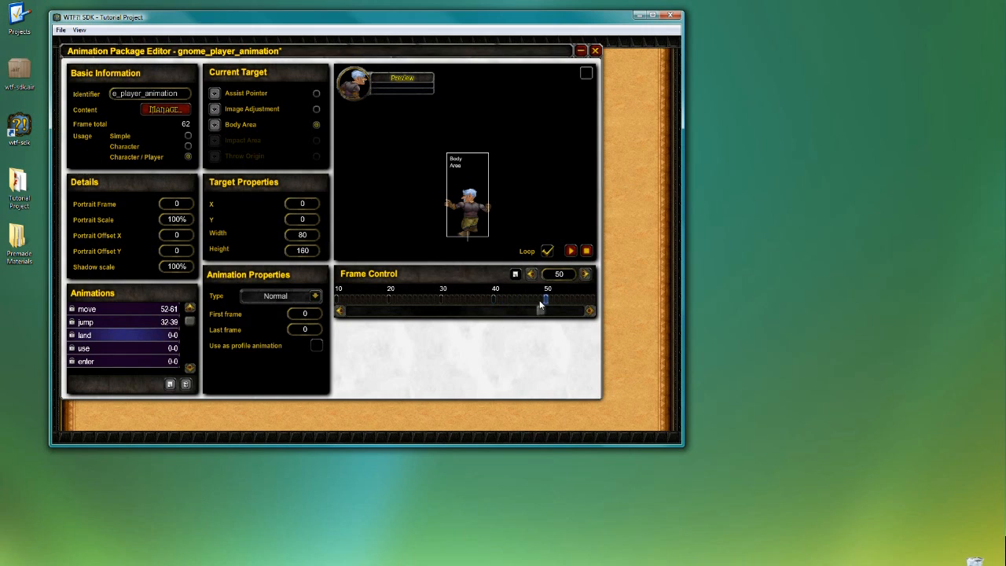
left_click(540, 302)
left_click(499, 300)
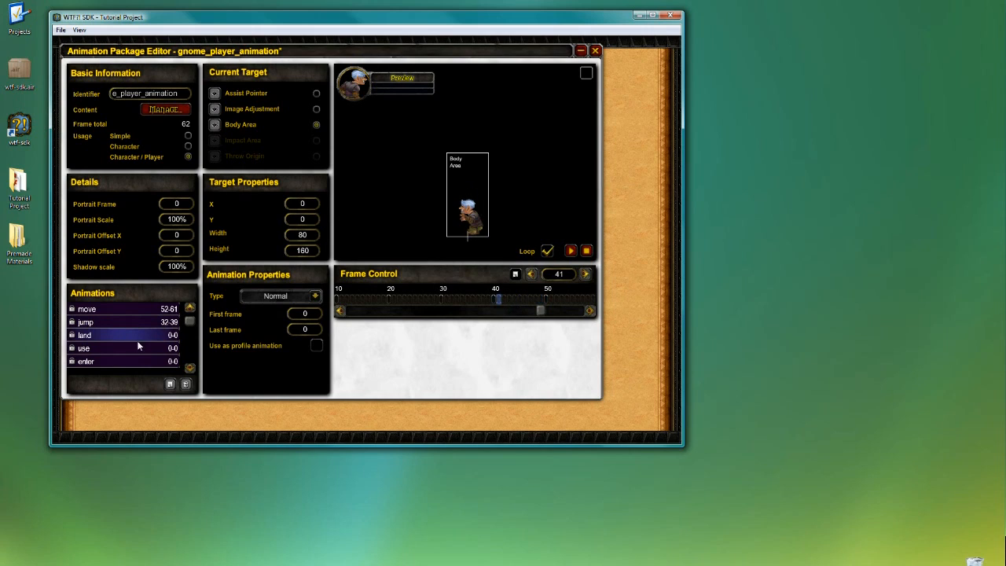
Set the land animation's first frame to 42 and last frame to 49, and preview its playback
left_click(305, 313)
type("42")
key("Return")
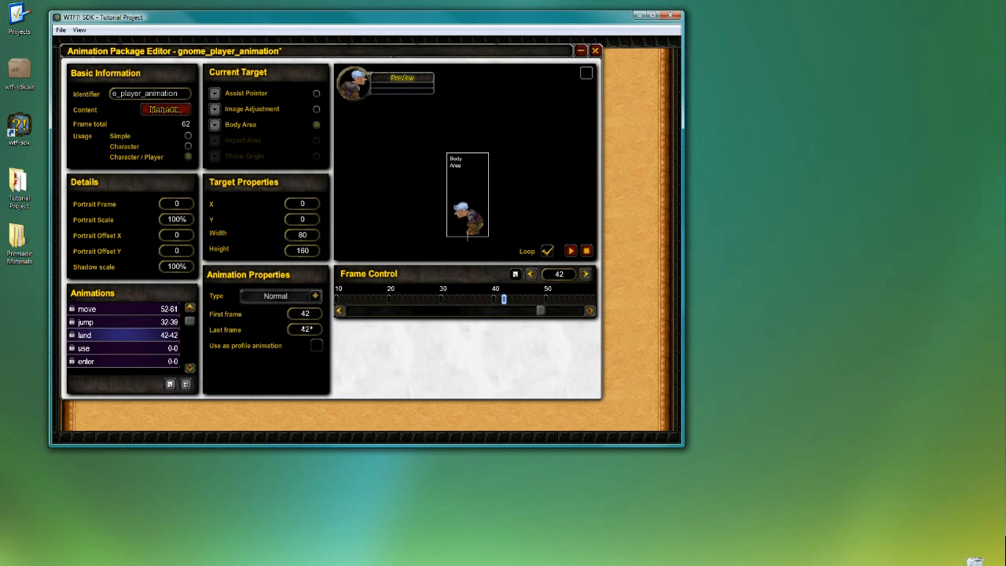
scroll(305, 330, "up", 7)
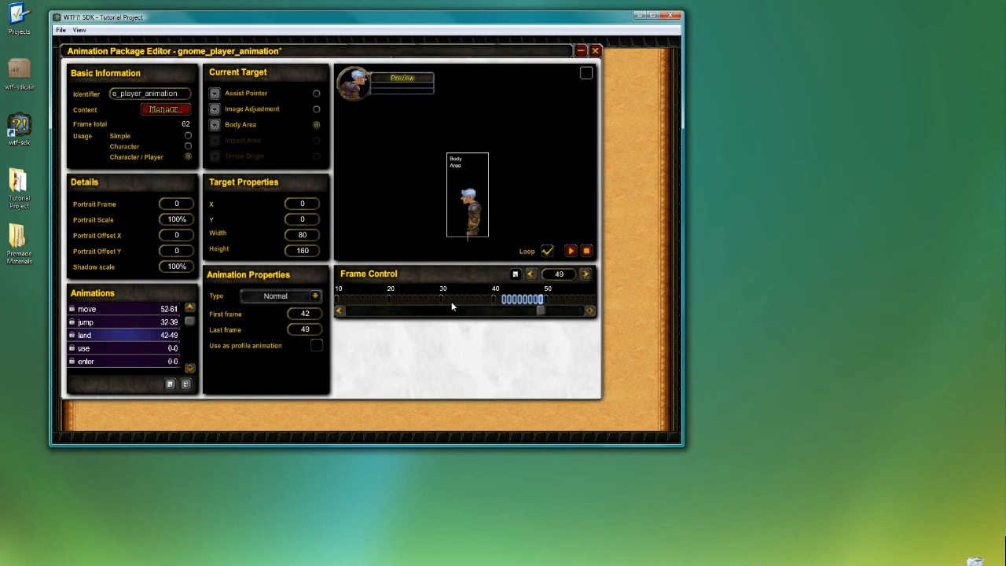
mouse_move(540, 310)
left_mouse_down()
mouse_move(416, 314)
mouse_move(541, 313)
left_mouse_up()
left_click(571, 250)
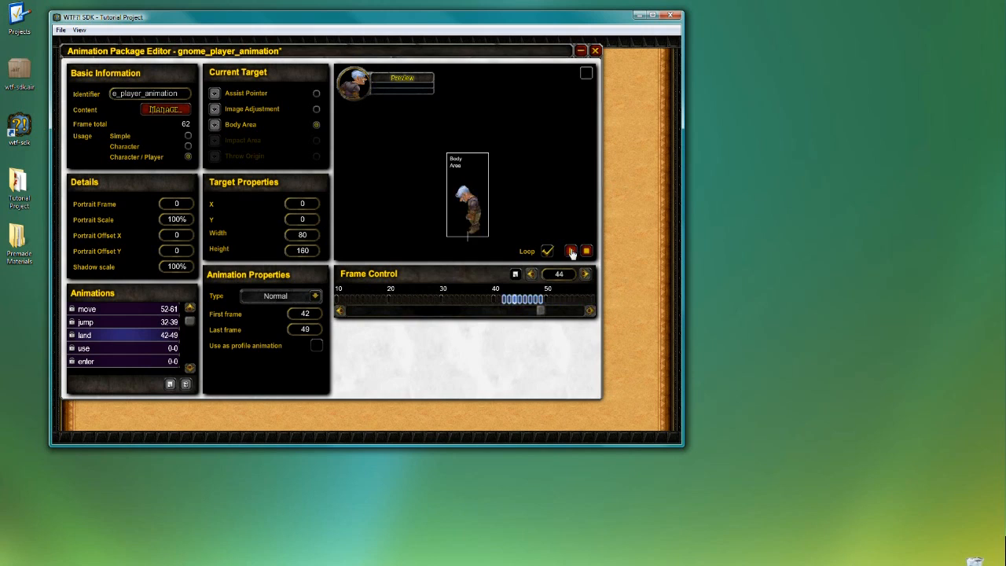
left_click(585, 251)
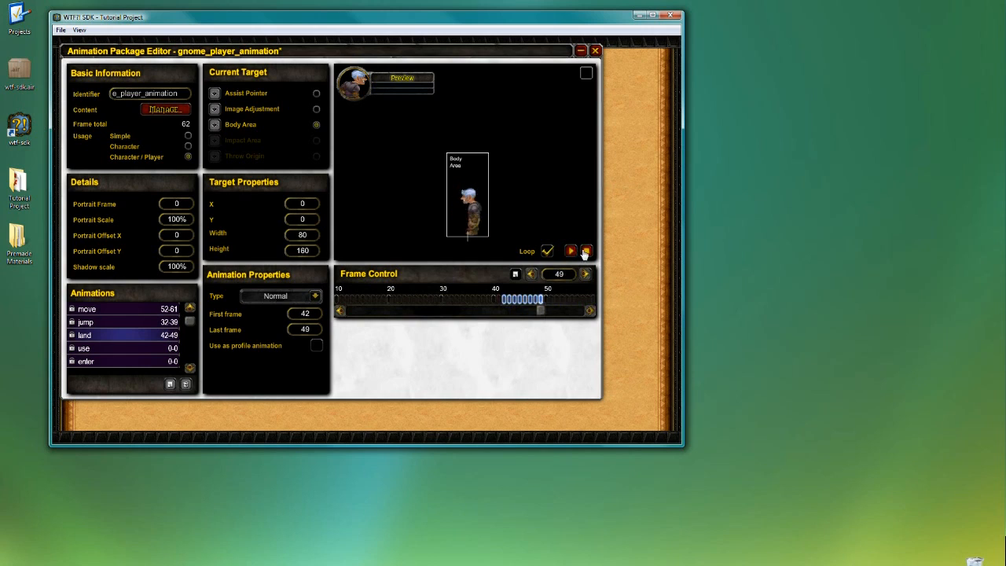
left_click_drag(541, 312, 428, 311)
left_click(586, 252)
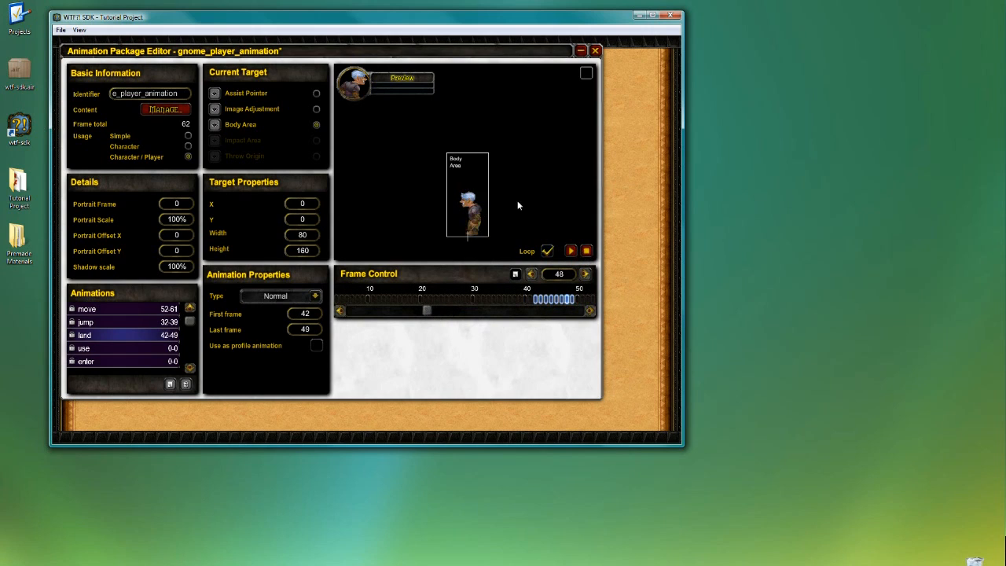
Reduce the jump animation's body area height to 83
left_click(94, 322)
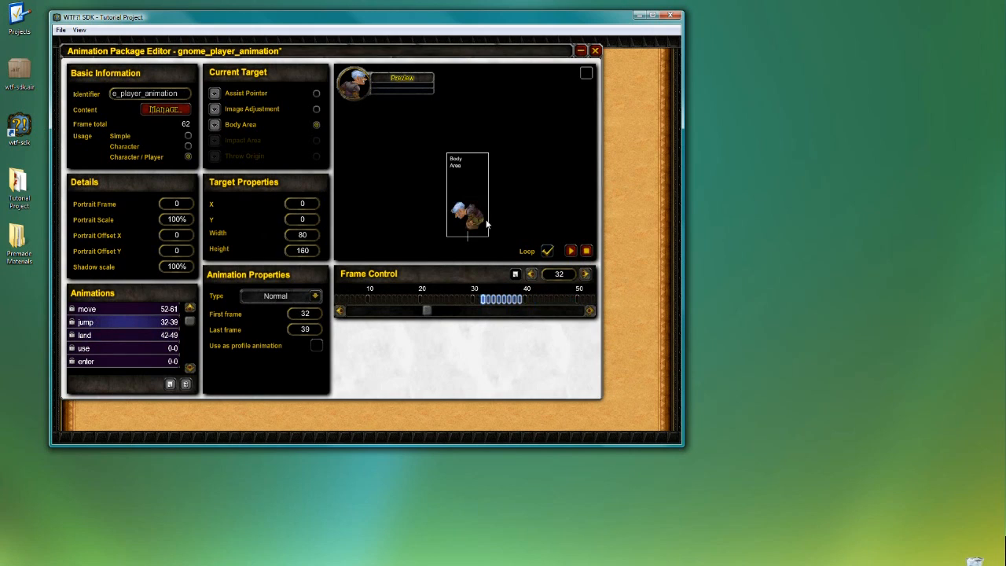
scroll(306, 249, "down", 10)
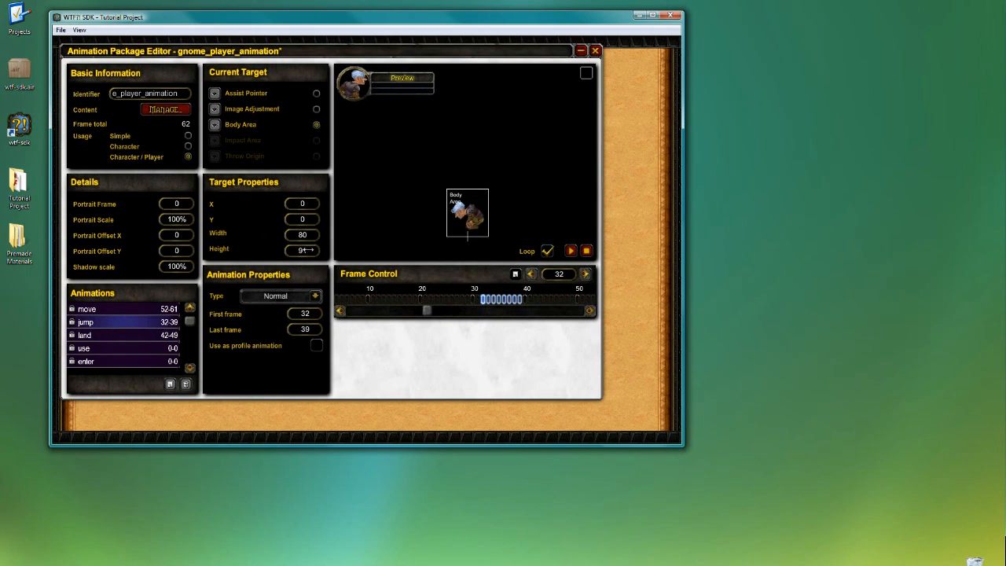
scroll(307, 250, "down", 2)
Reduce the land animation's body area height to 82
left_click(114, 335)
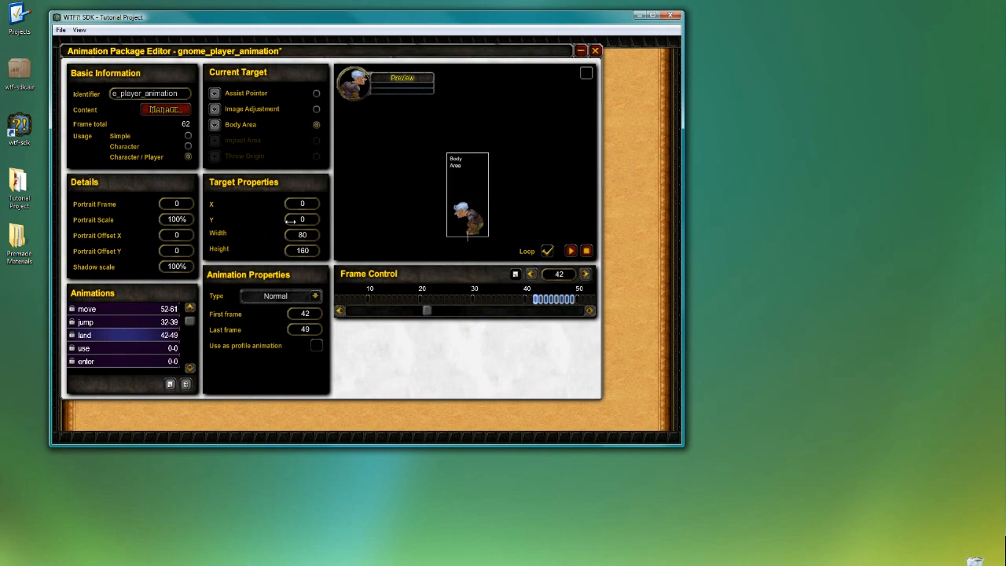
scroll(302, 250, "down", 20)
scroll(303, 250, "up", 1)
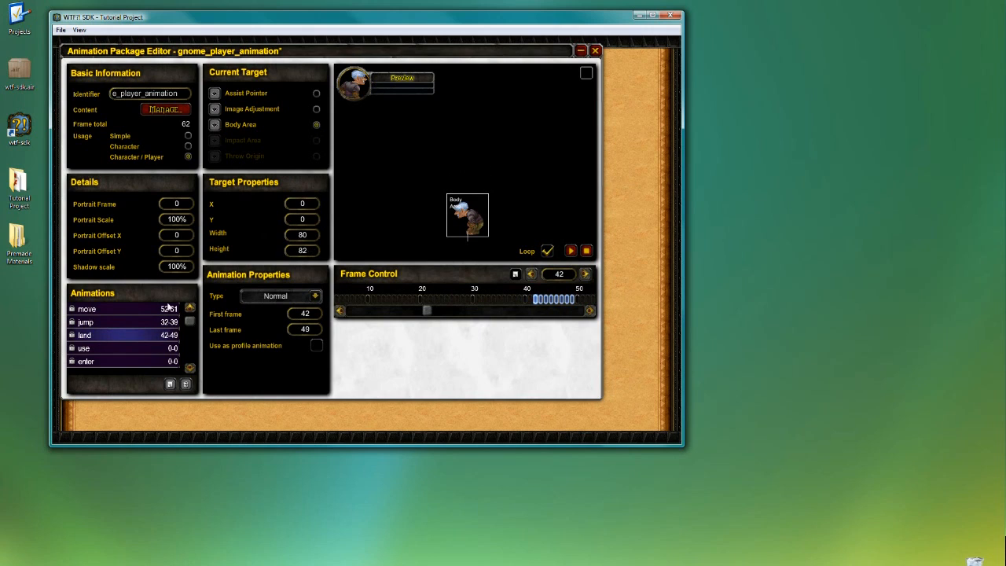
Go back to the jump animation and examine frames 32 to 39 to compare the gnome's pose with the body area
left_click(121, 317)
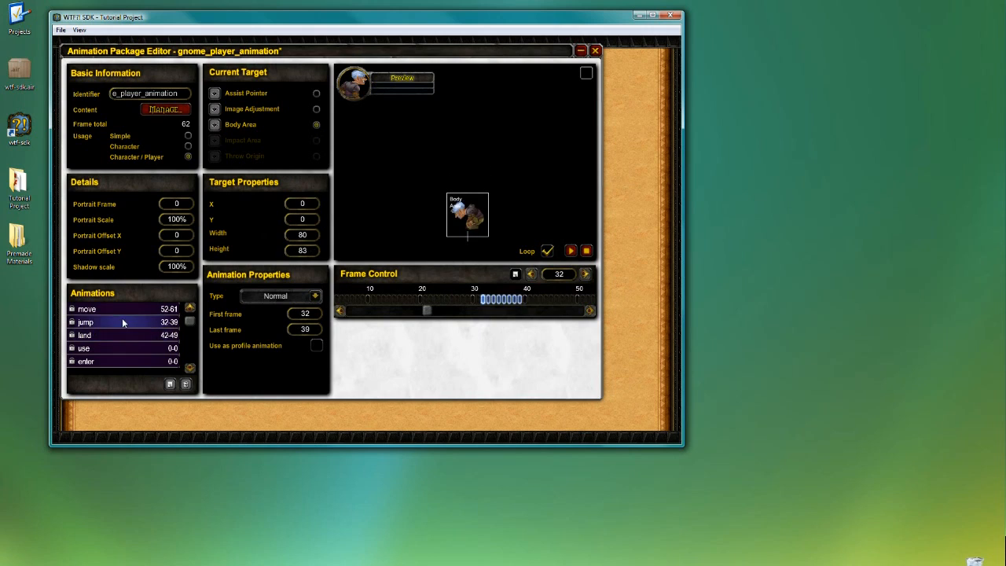
left_click(488, 300)
left_click(498, 300)
left_click(504, 301)
left_click(511, 302)
left_click(516, 302)
left_click(519, 301)
left_click(524, 302)
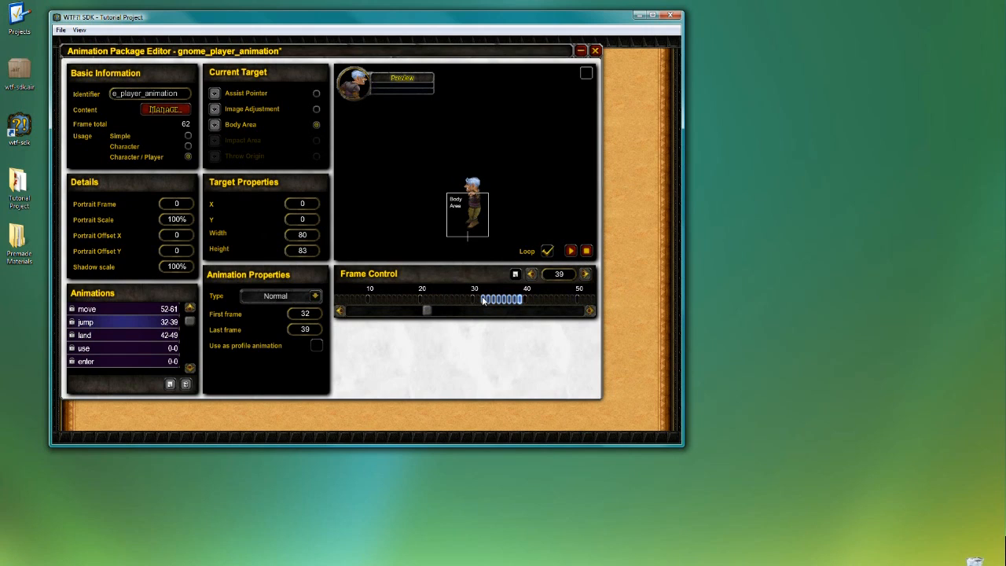
left_click(484, 302)
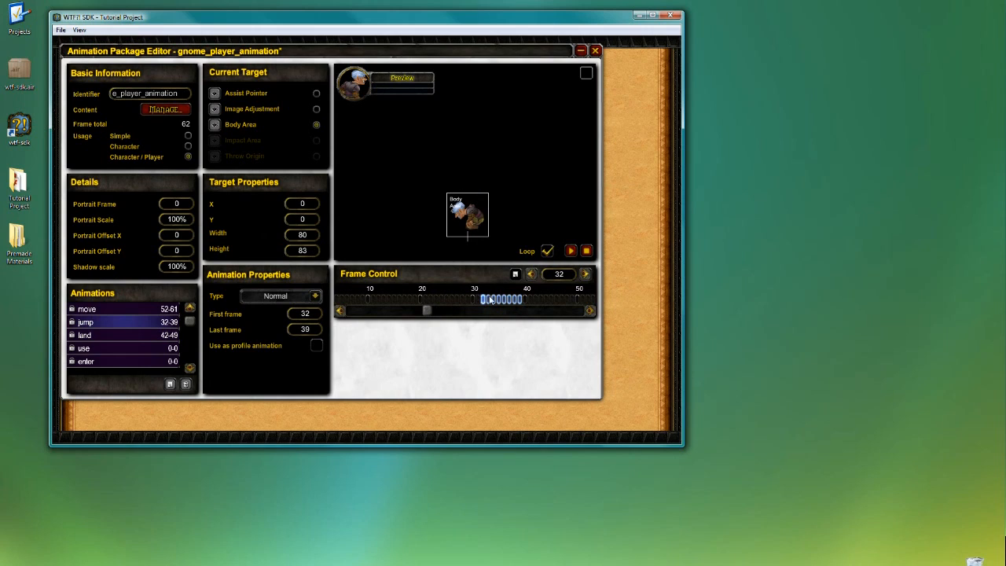
left_click(491, 302)
left_click(496, 303)
left_click(499, 303)
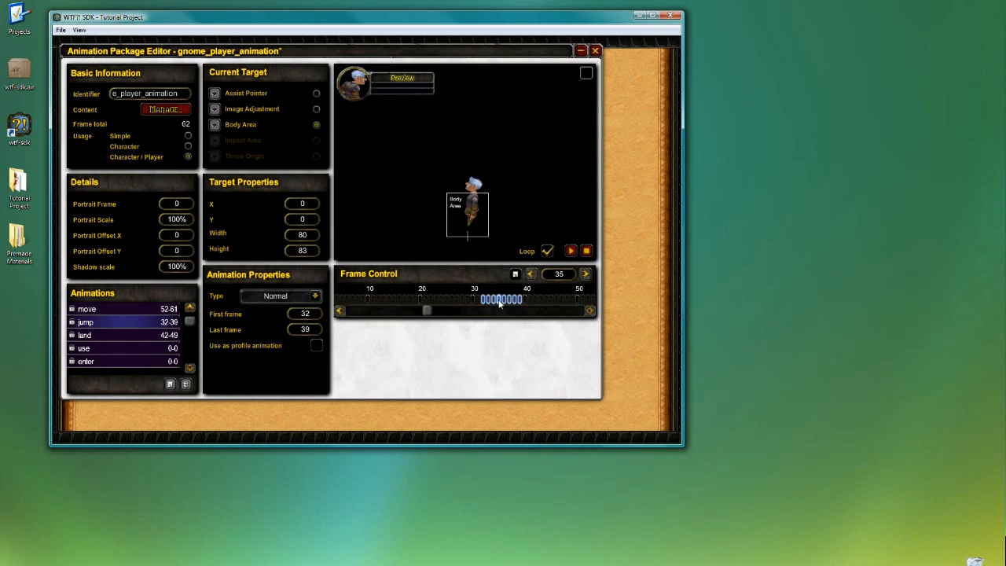
left_click(510, 303)
left_click(509, 304)
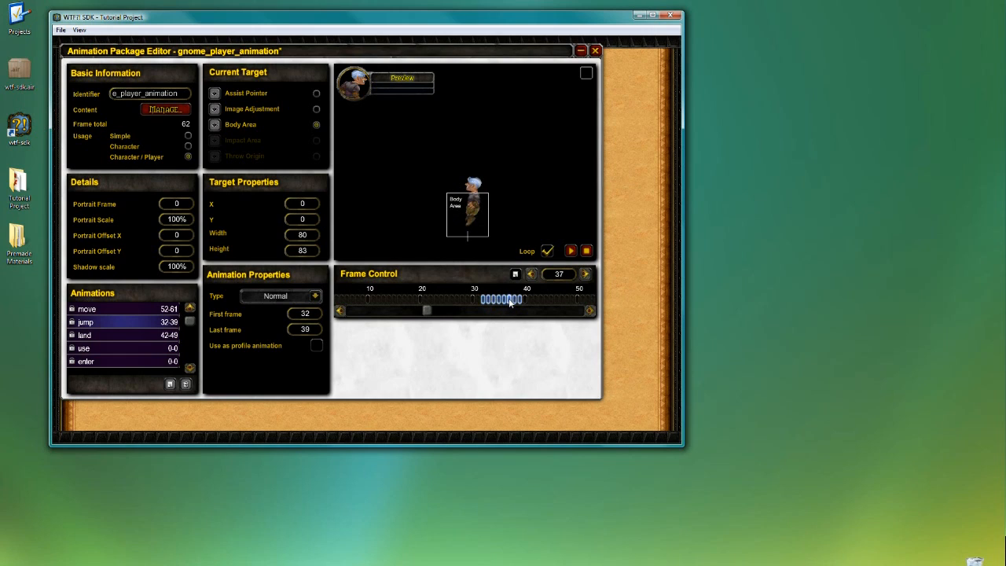